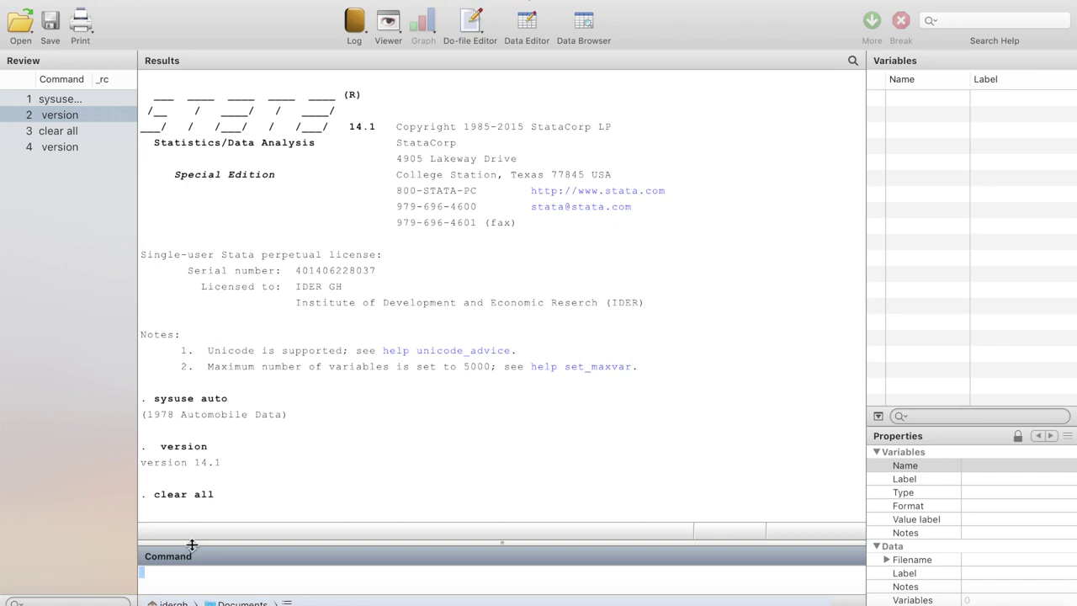
- Run the version command and highlight the reported version line in the results
{"action": "left_click", "coordinate": [185, 578]}
{"action": "type", "text": "ve"}
{"action": "key", "text": "BackSpace"}
{"action": "key", "text": "BackSpace"}
{"action": "type", "text": "version"}
{"action": "key", "text": "Return"}
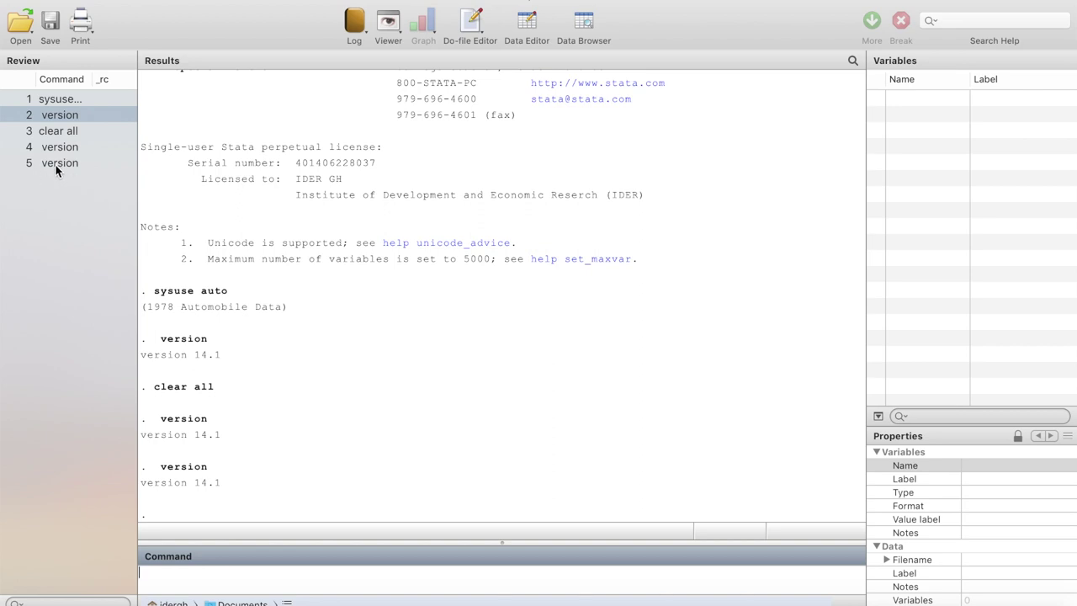
{"action": "left_click_drag", "start_coordinate": [223, 486], "coordinate": [145, 486]}
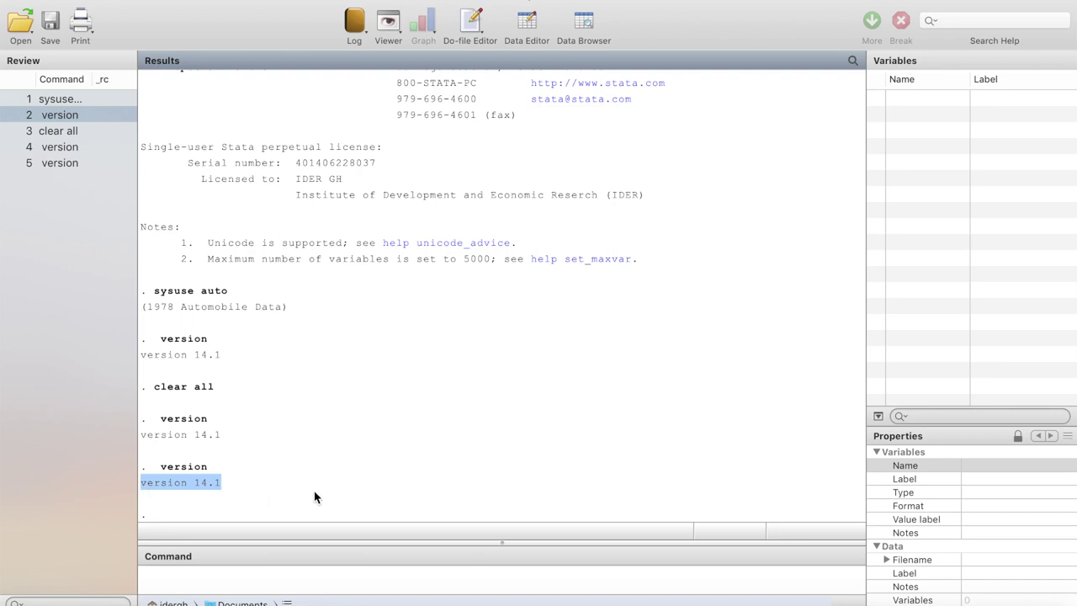
{"action": "left_click", "coordinate": [281, 438]}
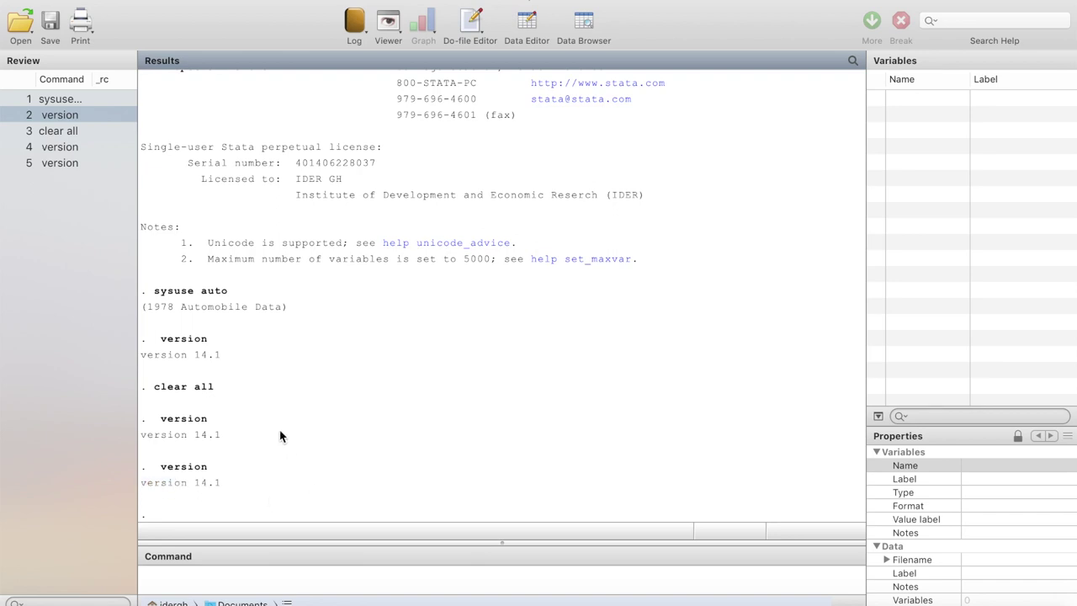
- Recall the latest version command from the command history, retype it in the command line and run it again
{"action": "left_click", "coordinate": [66, 165]}
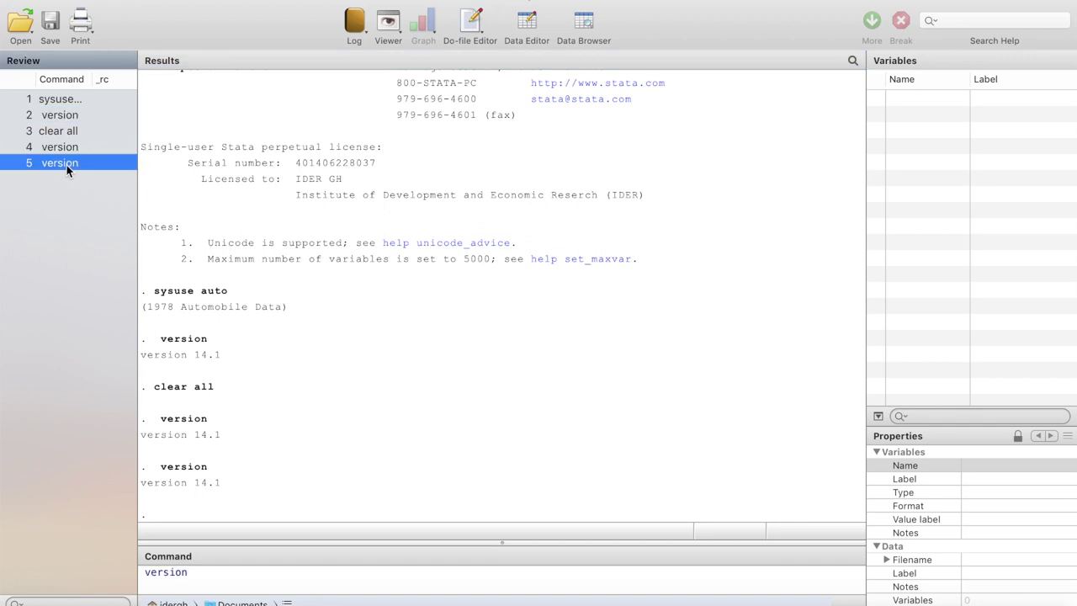
{"action": "double_click", "coordinate": [176, 574]}
{"action": "key", "text": "BackSpace"}
{"action": "type", "text": "version"}
{"action": "key", "text": "Return"}
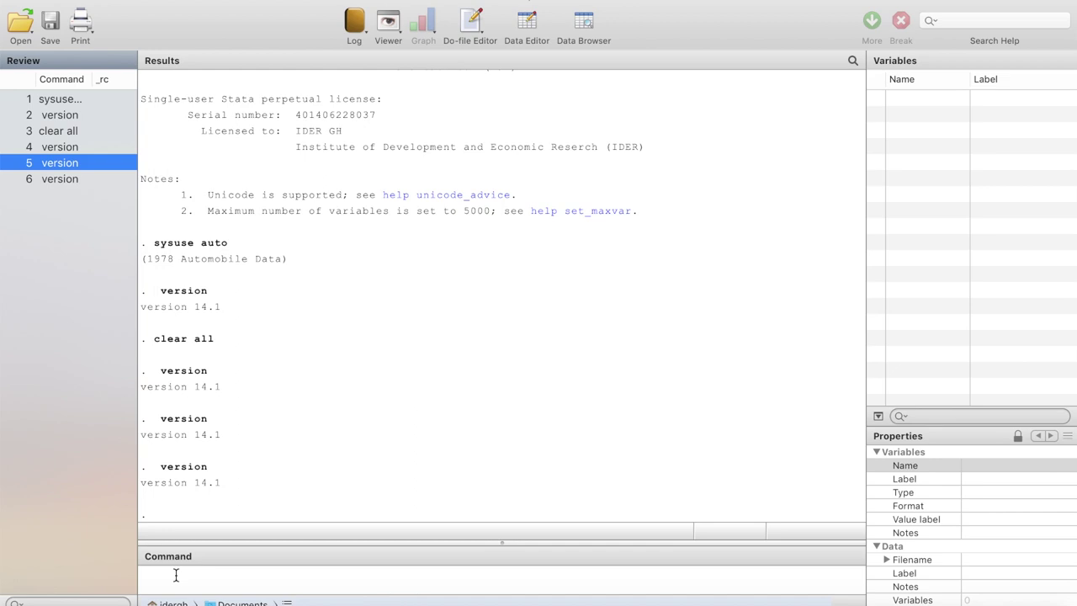
- Load the built-in automobile example dataset with the command sysuse auto
{"action": "left_click", "coordinate": [175, 575]}
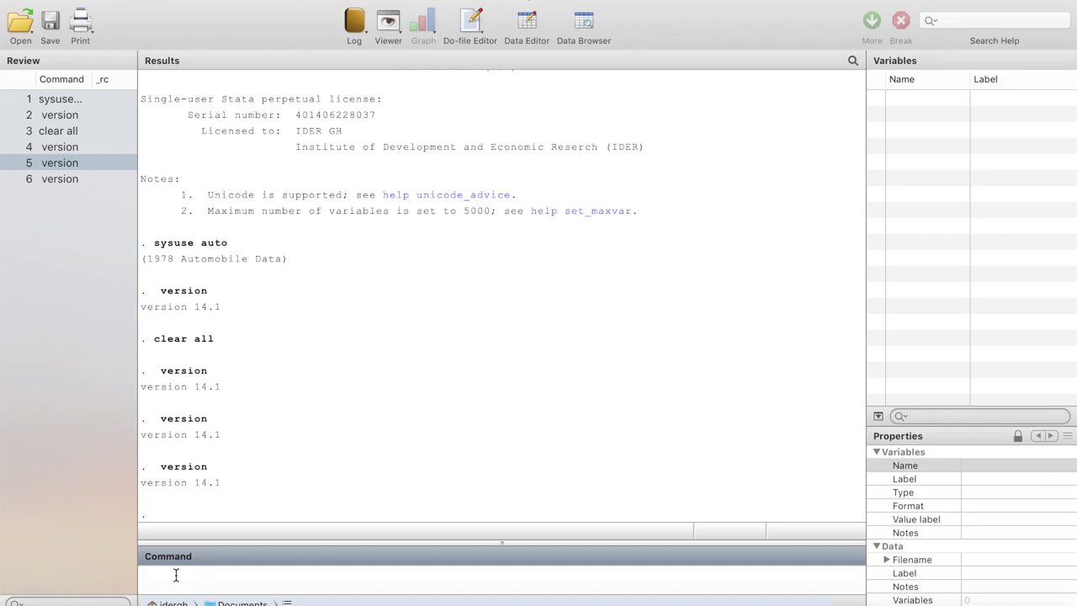
{"action": "type", "text": "sys"}
{"action": "key", "text": "BackSpace"}
{"action": "key", "text": "BackSpace"}
{"action": "type", "text": "ysuse auto"}
{"action": "key", "text": "Return"}
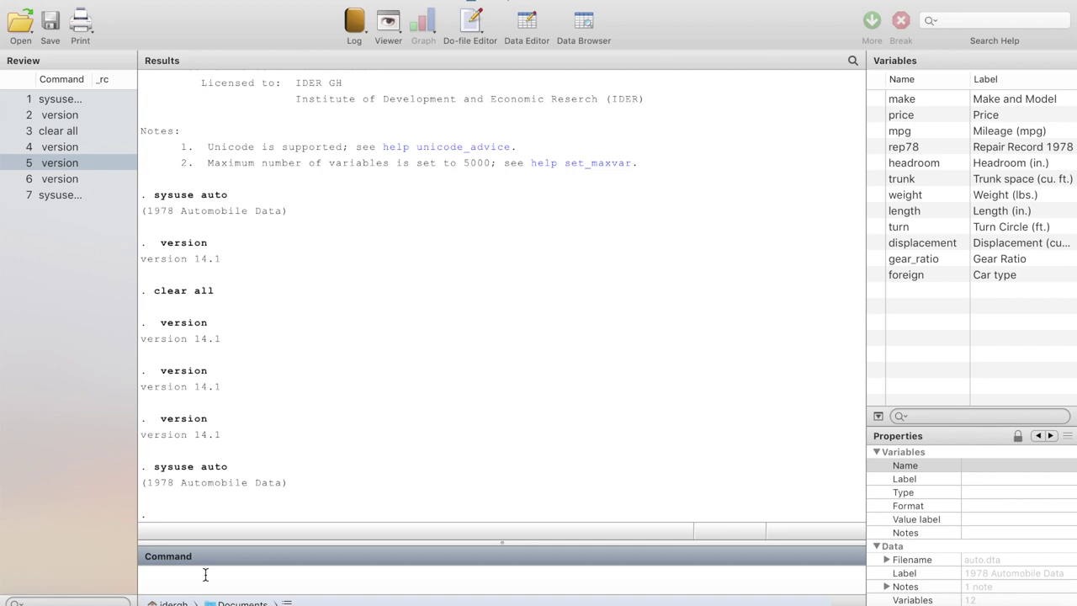
- Try to run the command tl and highlight the message it returns in the results
{"action": "type", "text": "tl"}
{"action": "key", "text": "Return"}
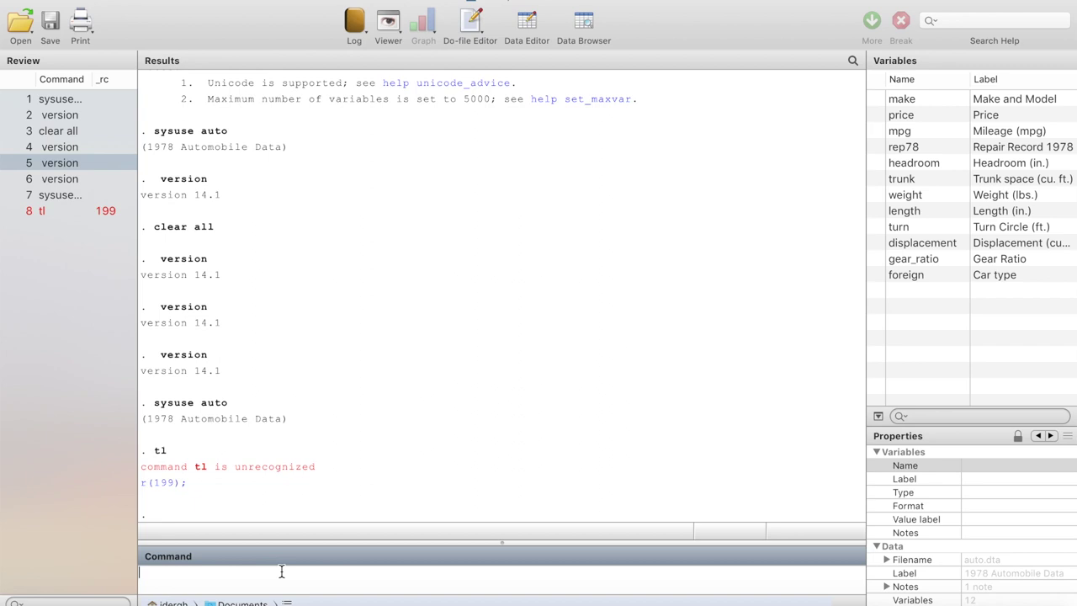
{"action": "left_click", "coordinate": [282, 571]}
{"action": "left_click_drag", "start_coordinate": [317, 470], "coordinate": [134, 471]}
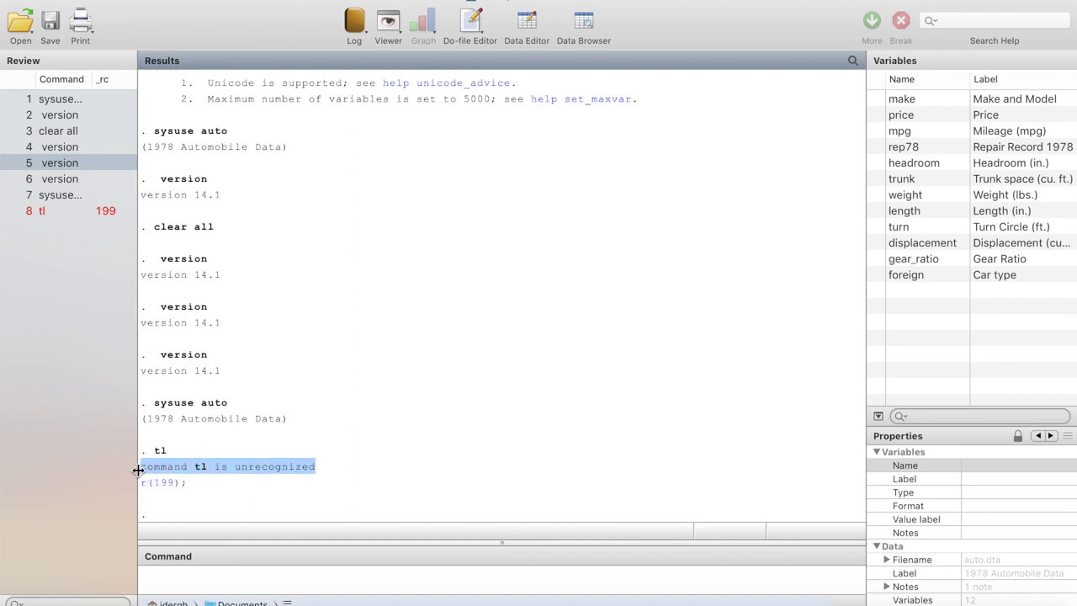
{"action": "left_click", "coordinate": [335, 470]}
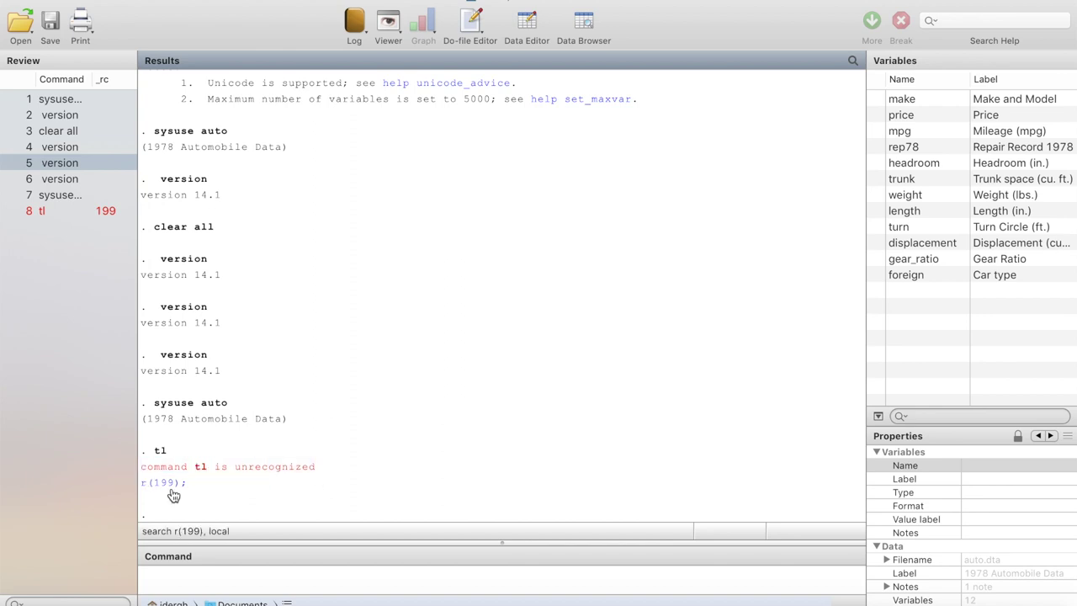
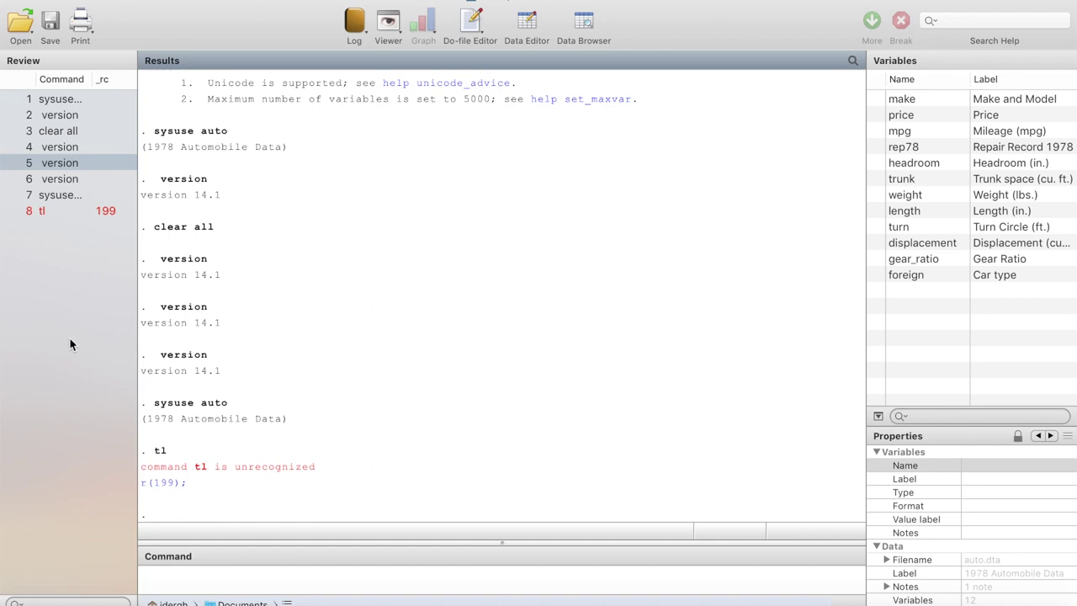
- Filter the command history by "ver", then empty the filter
{"action": "left_click", "coordinate": [70, 601]}
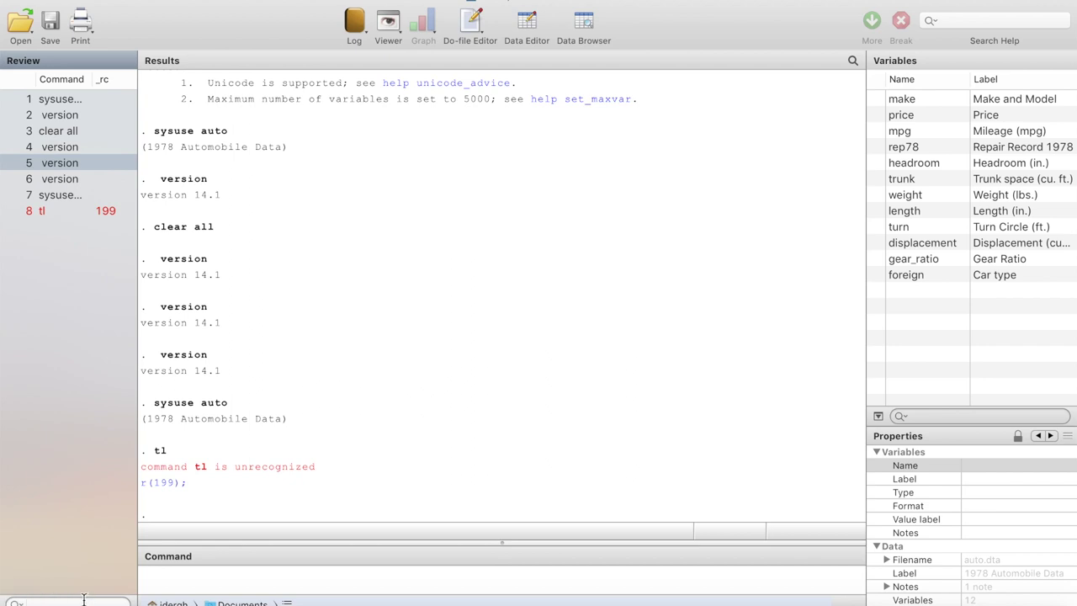
{"action": "type", "text": "ver"}
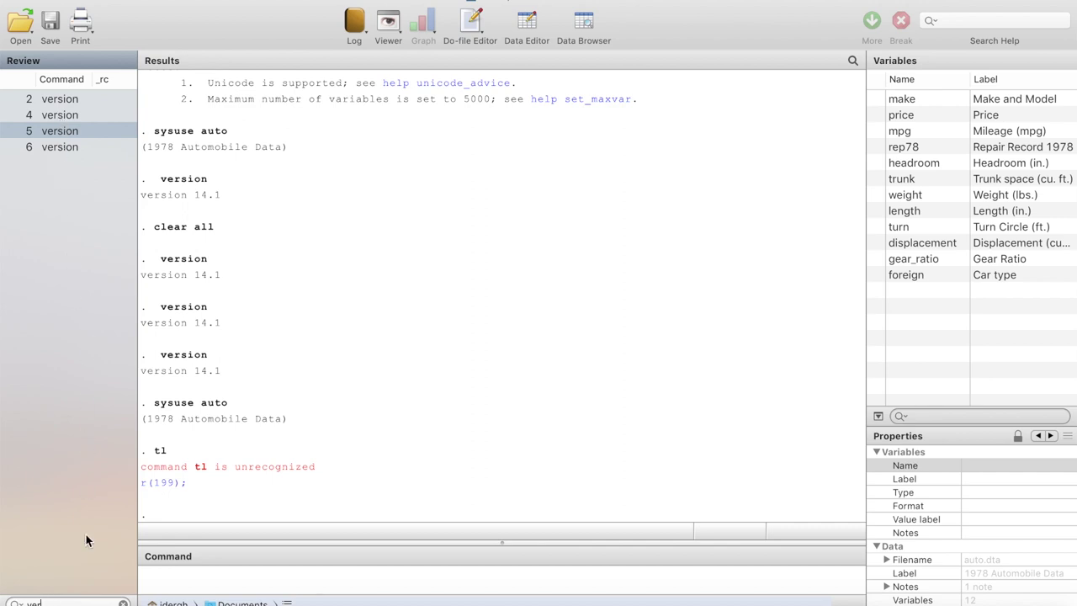
{"action": "key", "text": "BackSpace"}
{"action": "key", "text": "BackSpace"}
{"action": "key", "text": "BackSpace"}
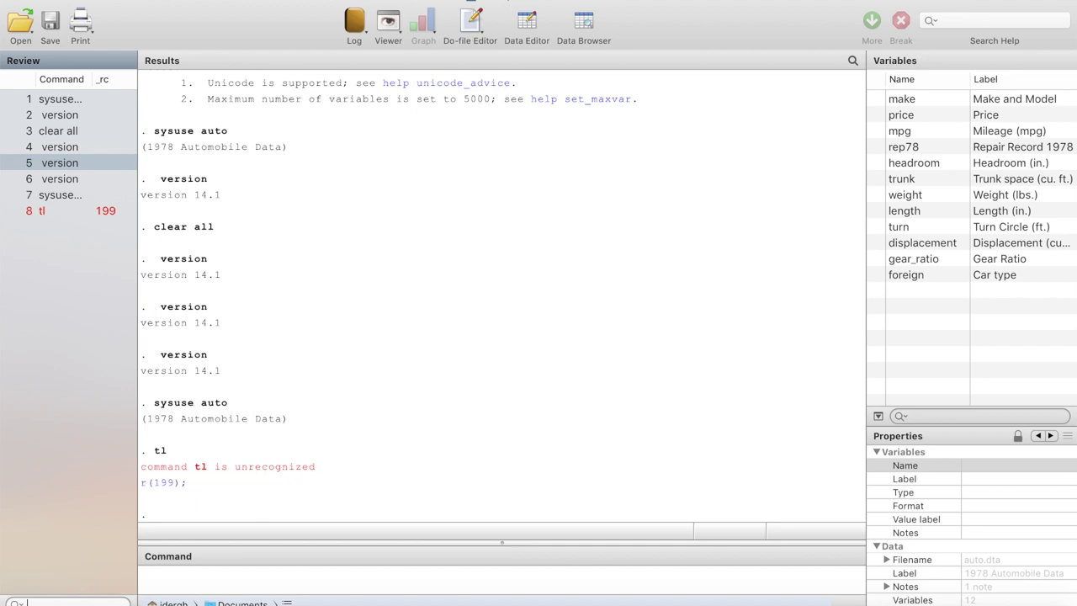
- Filter the command history by "clear", put the clear all command in the command line, and remove the filter
{"action": "type", "text": "clear"}
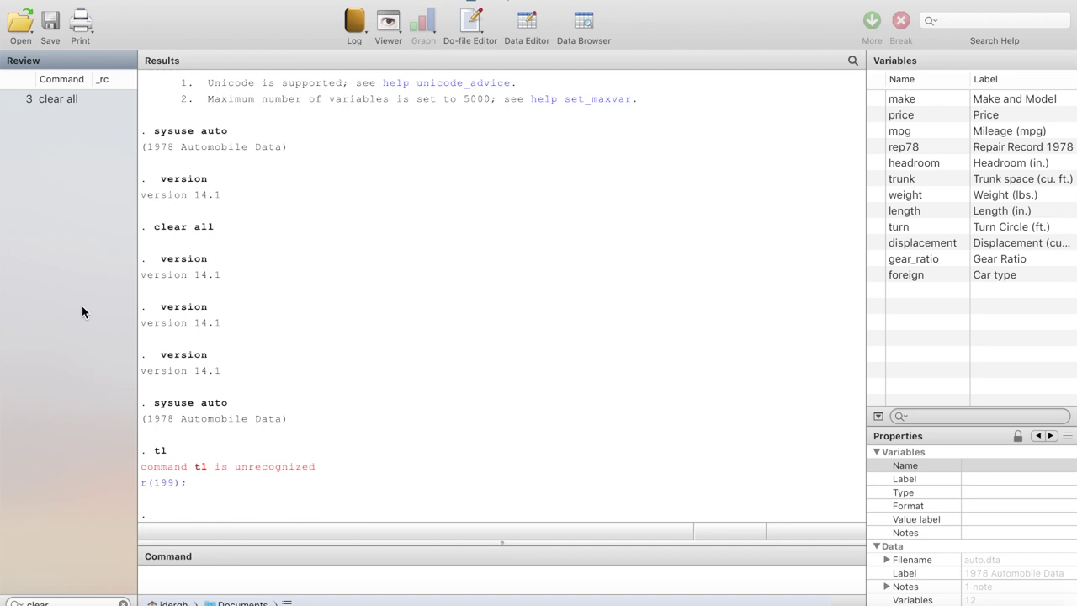
{"action": "left_click", "coordinate": [45, 102]}
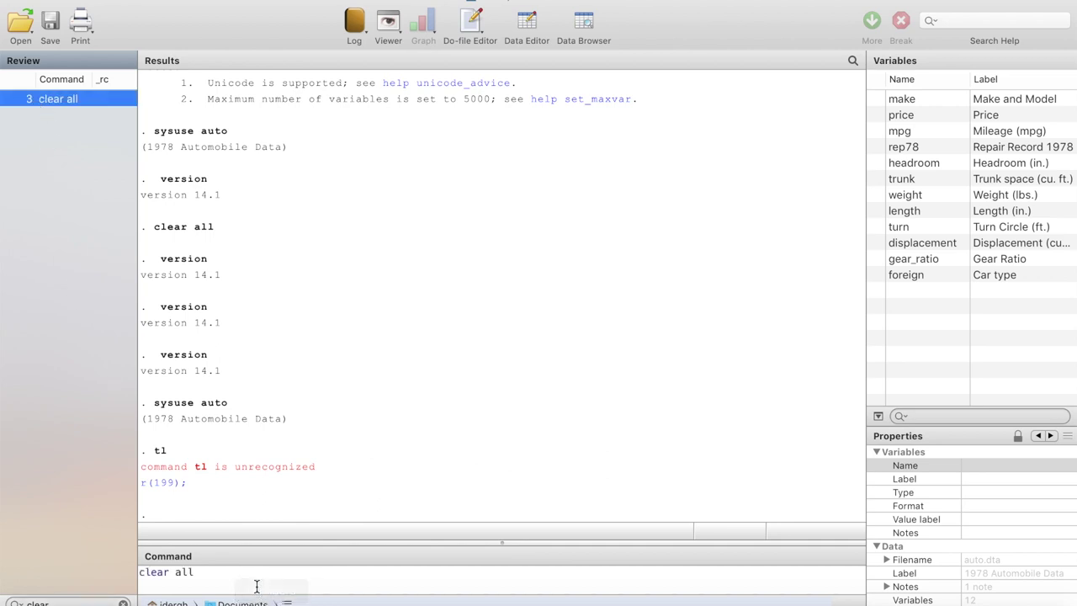
{"action": "left_click", "coordinate": [223, 584]}
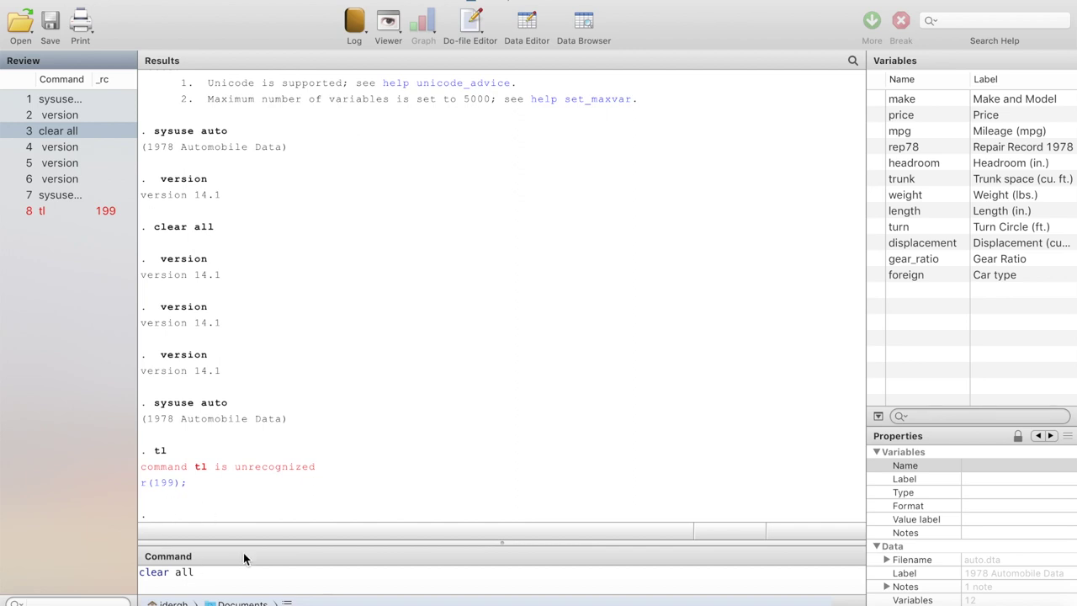
{"action": "left_click", "coordinate": [215, 574]}
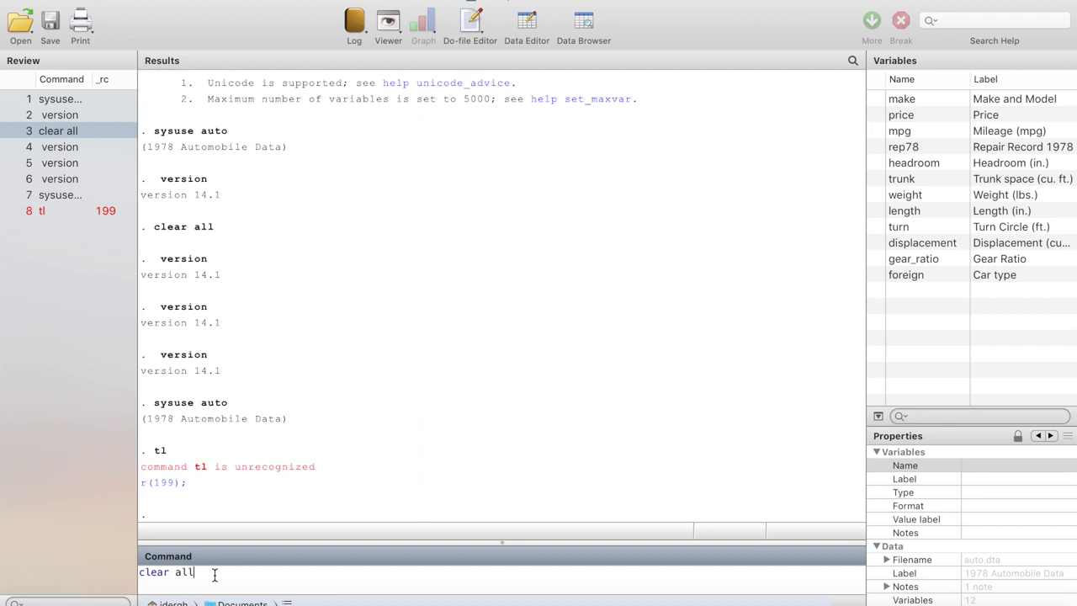
- Replace the command line content with the version command from history entry 4 and run it
{"action": "left_click", "coordinate": [61, 152]}
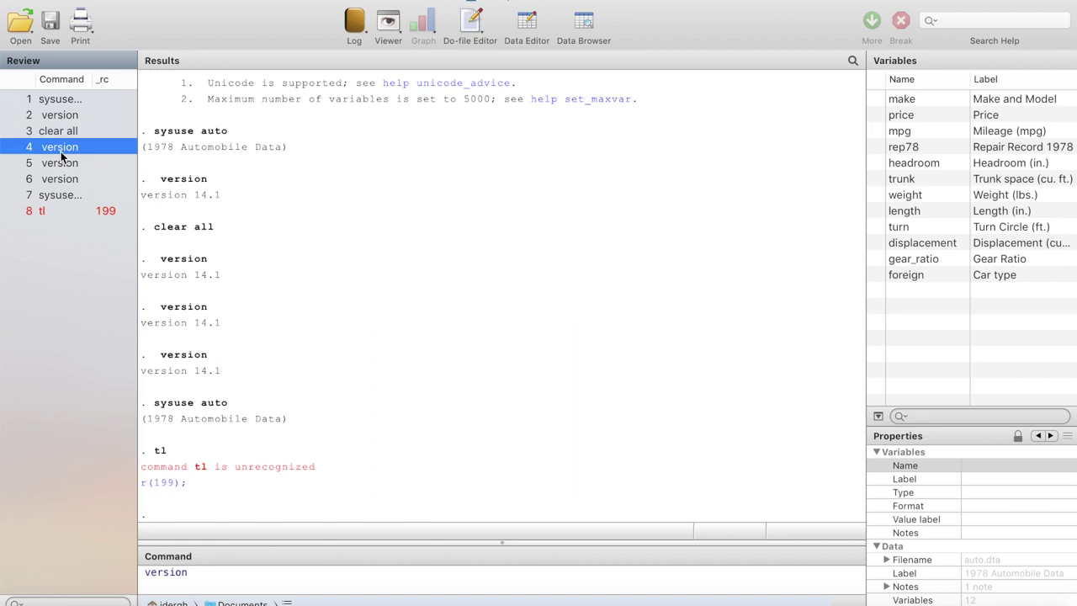
{"action": "left_click", "coordinate": [197, 571]}
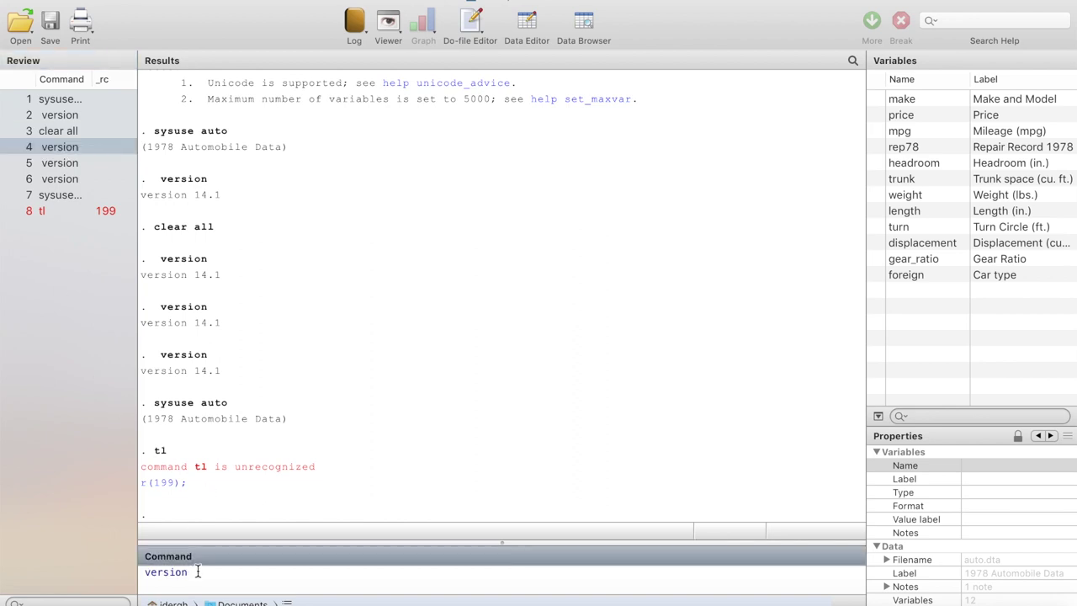
{"action": "key", "text": "Return"}
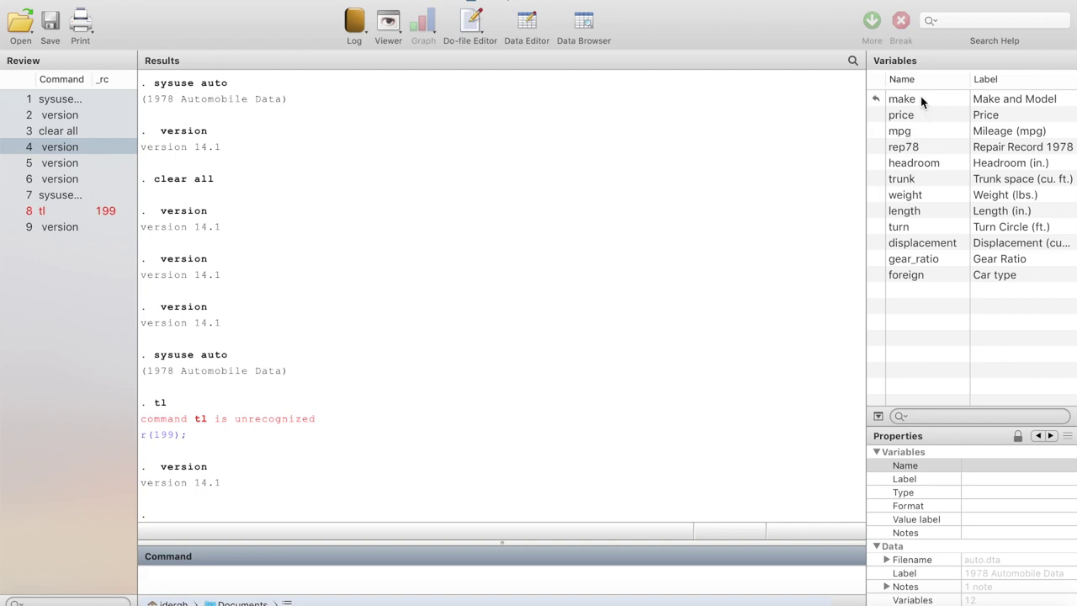
- Insert the variables make, price and mpg from the variable list into the command line, then delete the text
{"action": "left_click", "coordinate": [876, 99]}
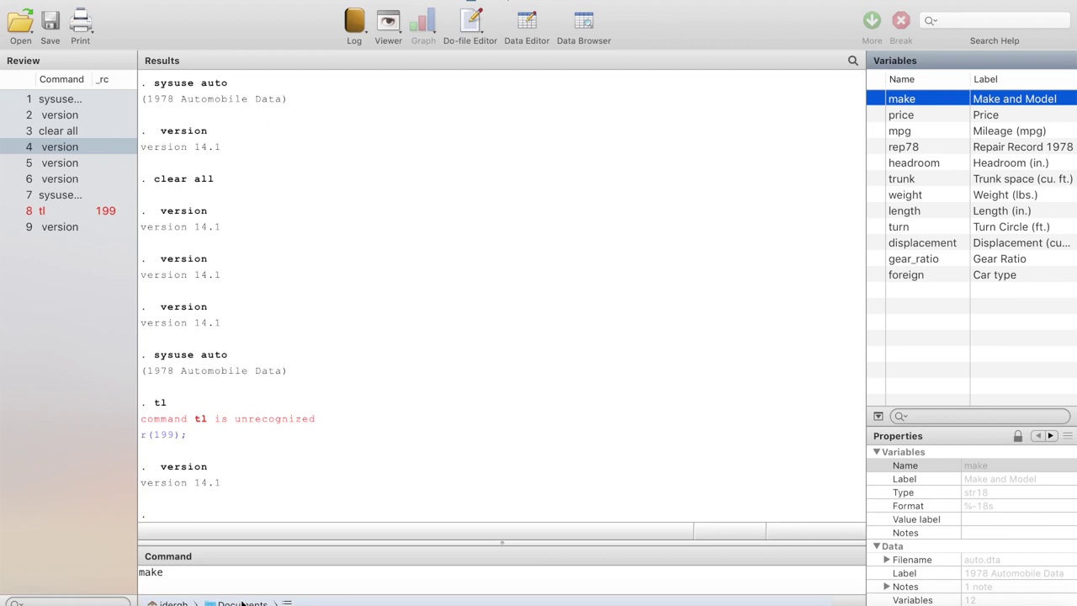
{"action": "left_click", "coordinate": [875, 117]}
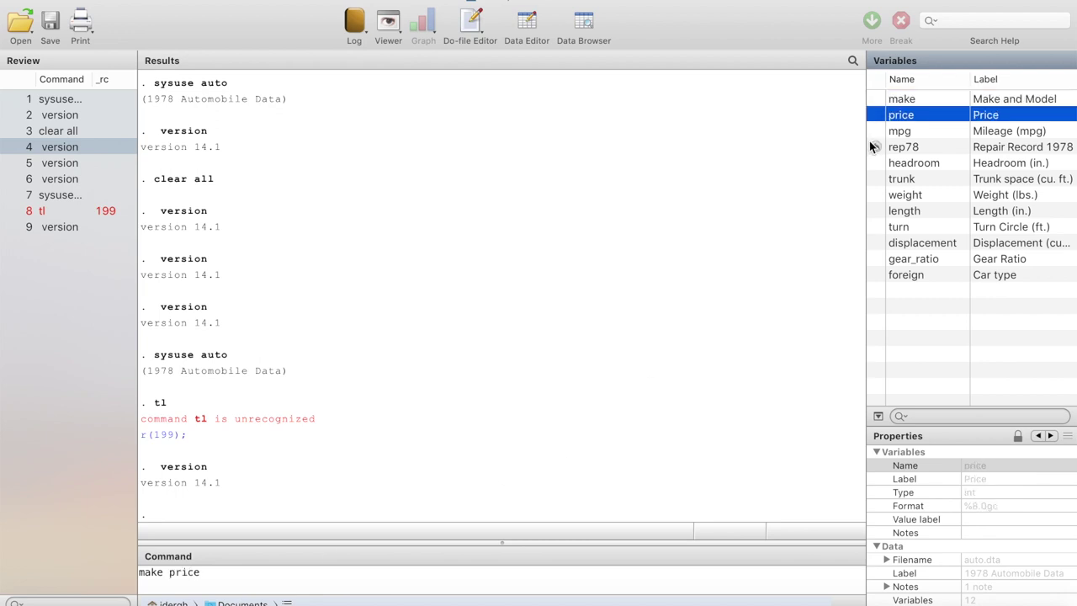
{"action": "left_click", "coordinate": [875, 132]}
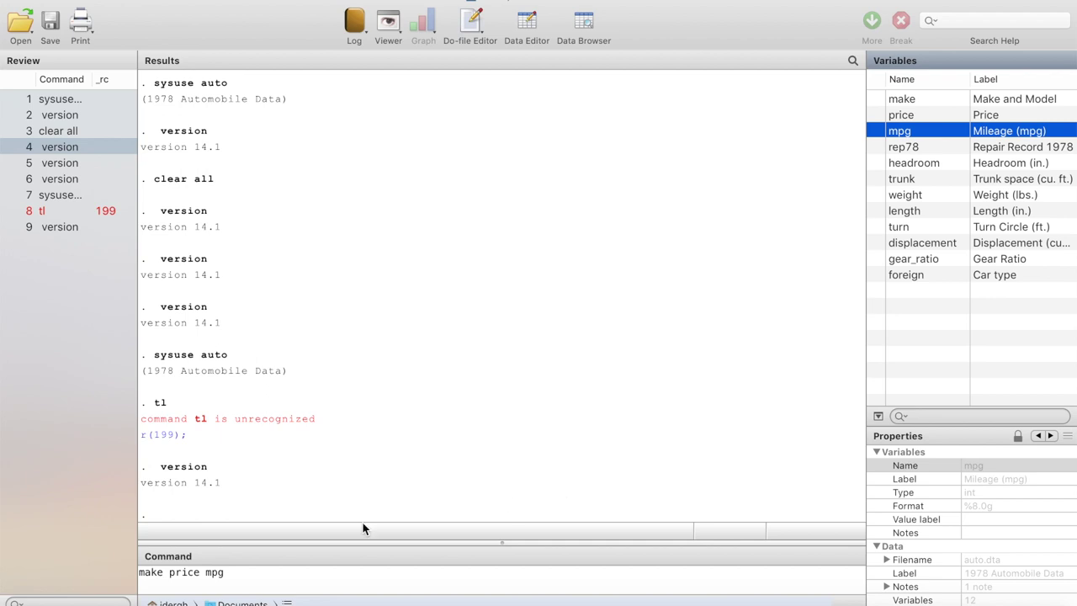
{"action": "left_click", "coordinate": [228, 573]}
{"action": "left_click_drag", "start_coordinate": [228, 573], "coordinate": [120, 573]}
{"action": "key", "text": "BackSpace"}
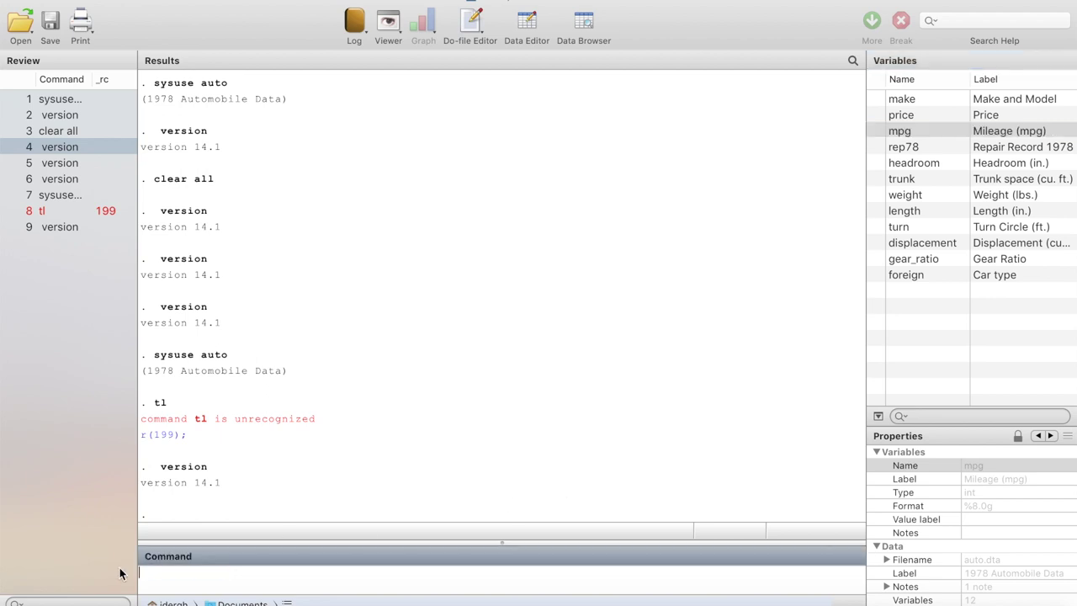
- Generate a variable x equal to 1, then remove it from the dataset with drop x
{"action": "type", "text": "gen x = 1"}
{"action": "key", "text": "Return"}
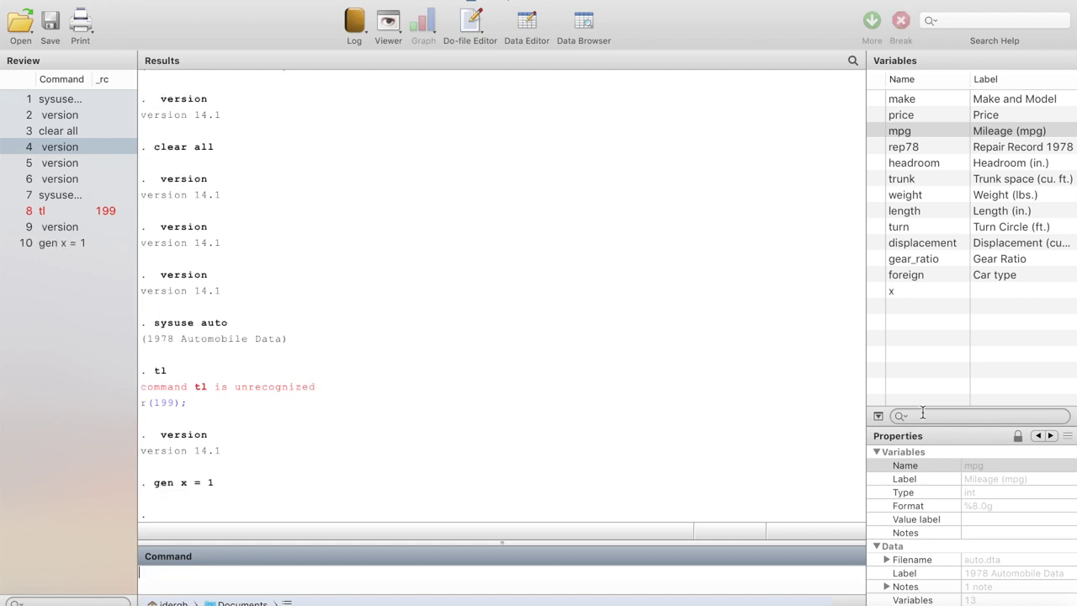
{"action": "left_click", "coordinate": [876, 291]}
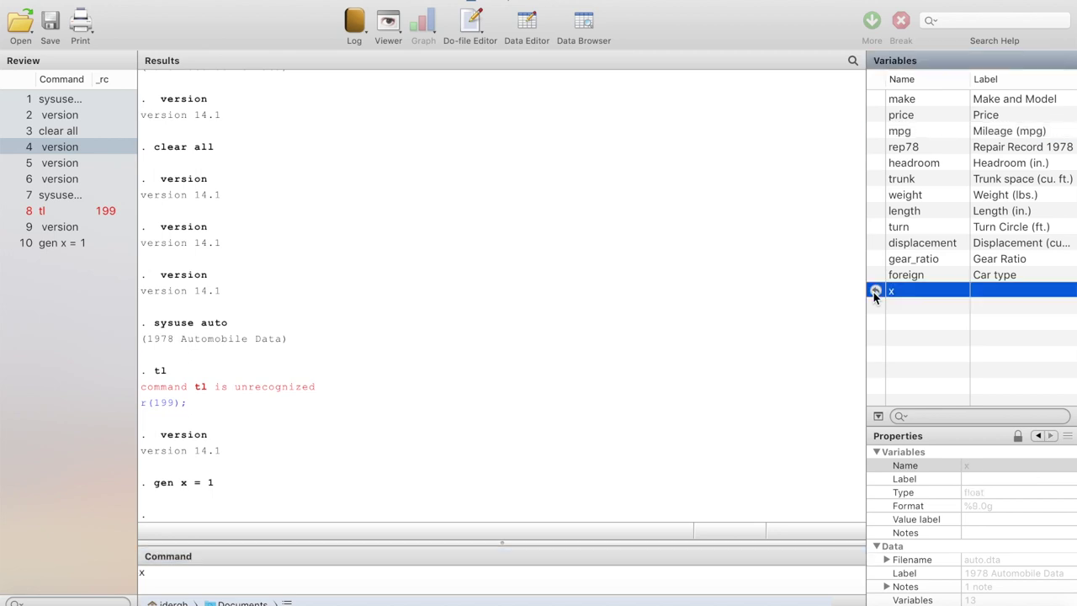
{"action": "left_click", "coordinate": [141, 573]}
{"action": "type", "text": "drop x"}
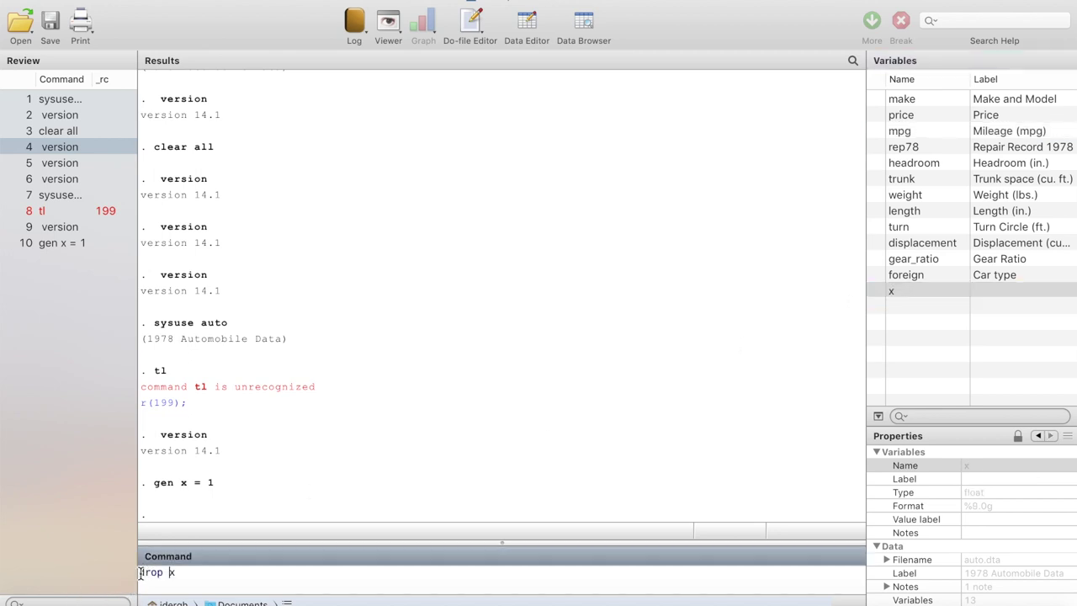
{"action": "key", "text": "Return"}
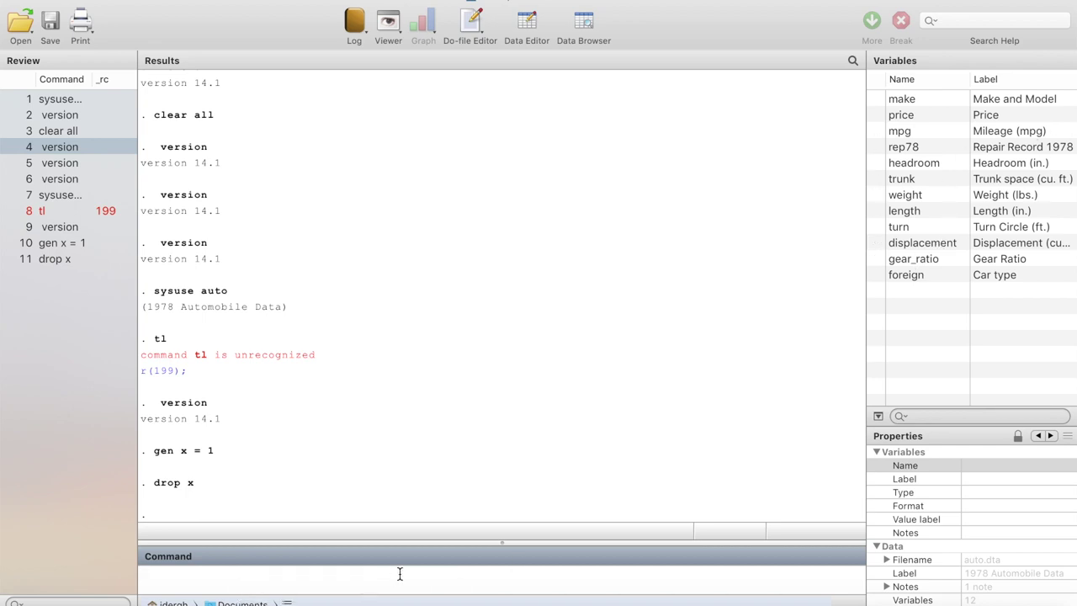
- Empty the memory with clear all, then reload the data by rerunning sysuse auto from the command history
{"action": "type", "text": "ear all"}
{"action": "key", "text": "Return"}
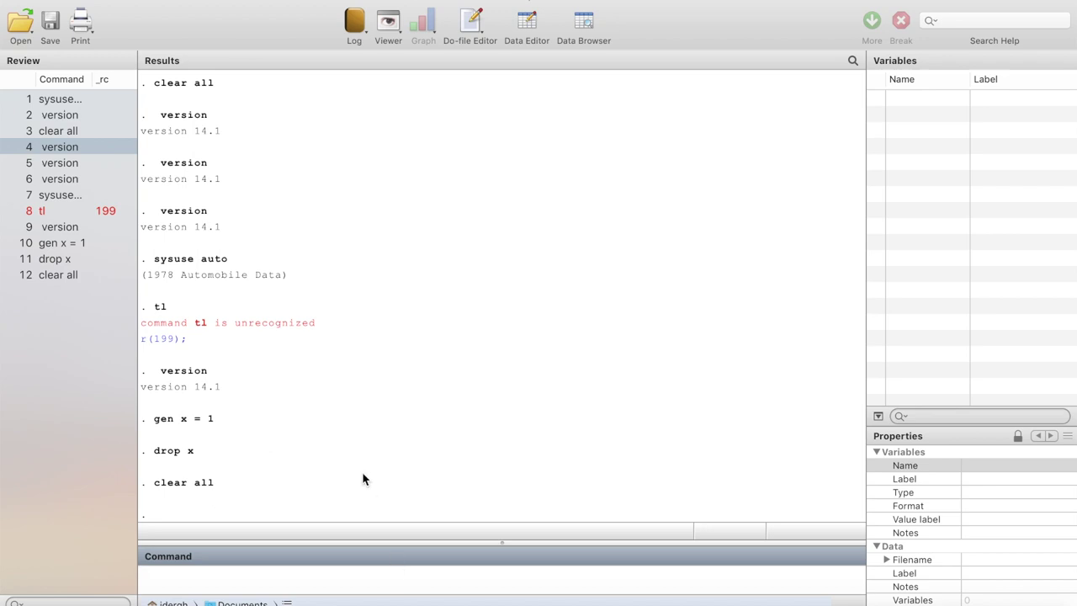
{"action": "left_click", "coordinate": [51, 99]}
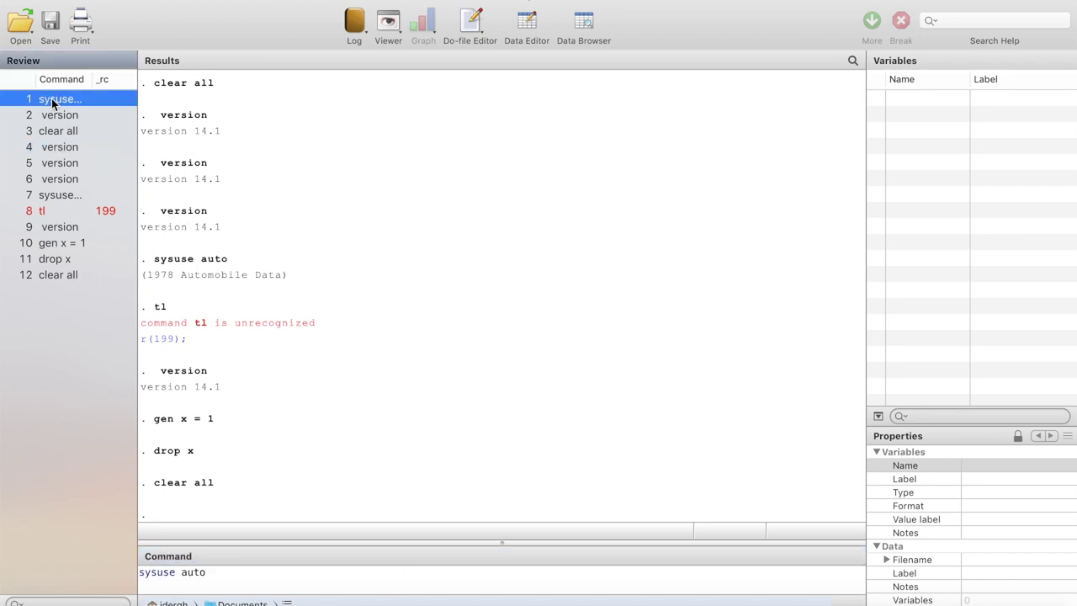
{"action": "key", "text": "Return"}
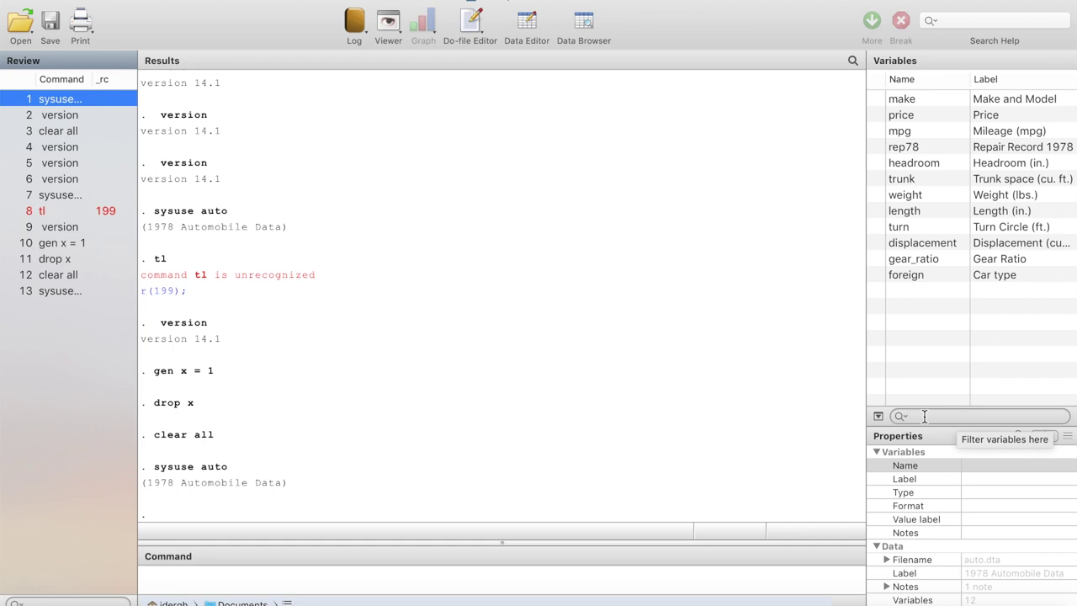
- Filter the list of variables by "trunk"
{"action": "left_click", "coordinate": [957, 416]}
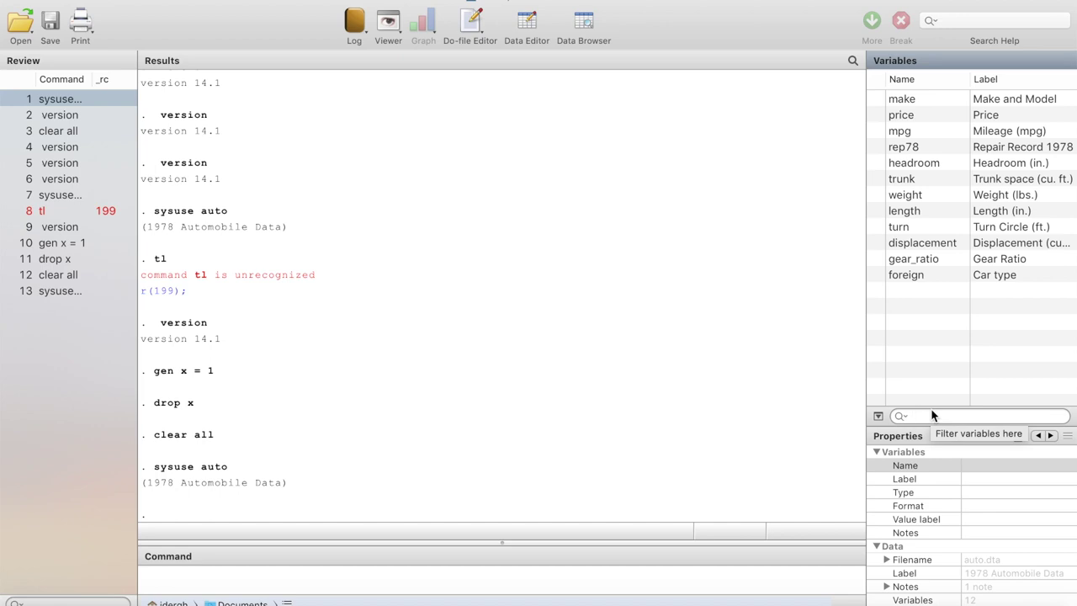
{"action": "type", "text": "t"}
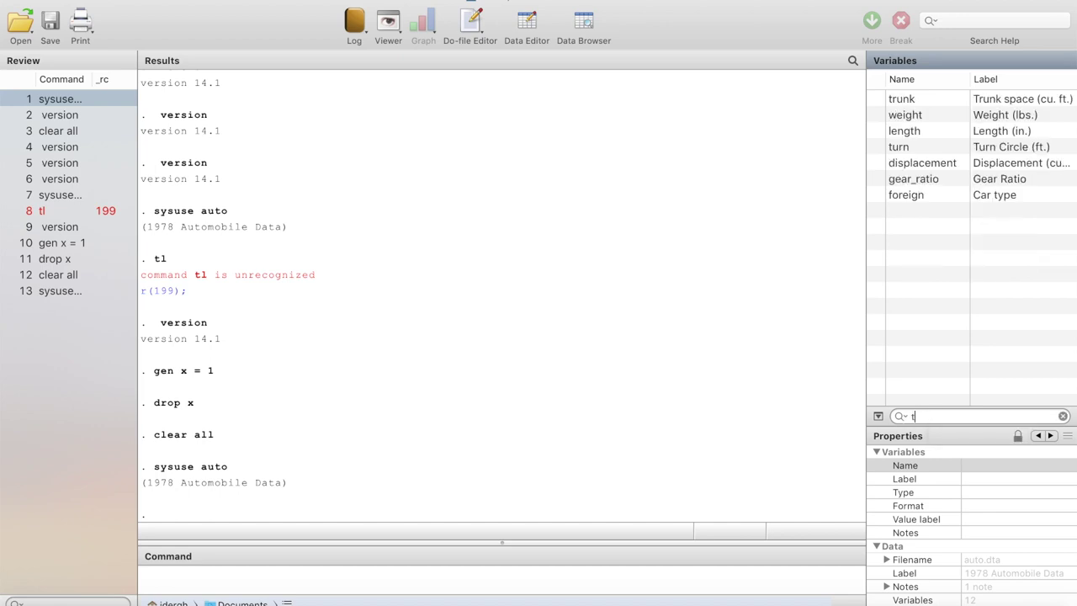
{"action": "type", "text": "runk"}
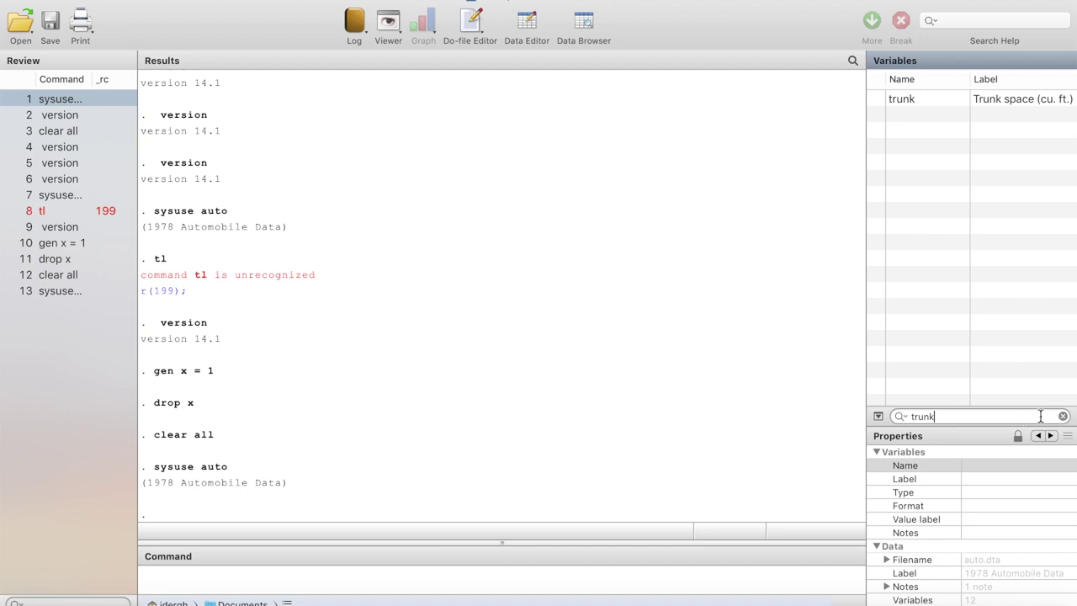
- Clear the "trunk" filter to list all variables of the auto dataset again
{"action": "key", "text": "super+a"}
{"action": "key", "text": "BackSpace"}
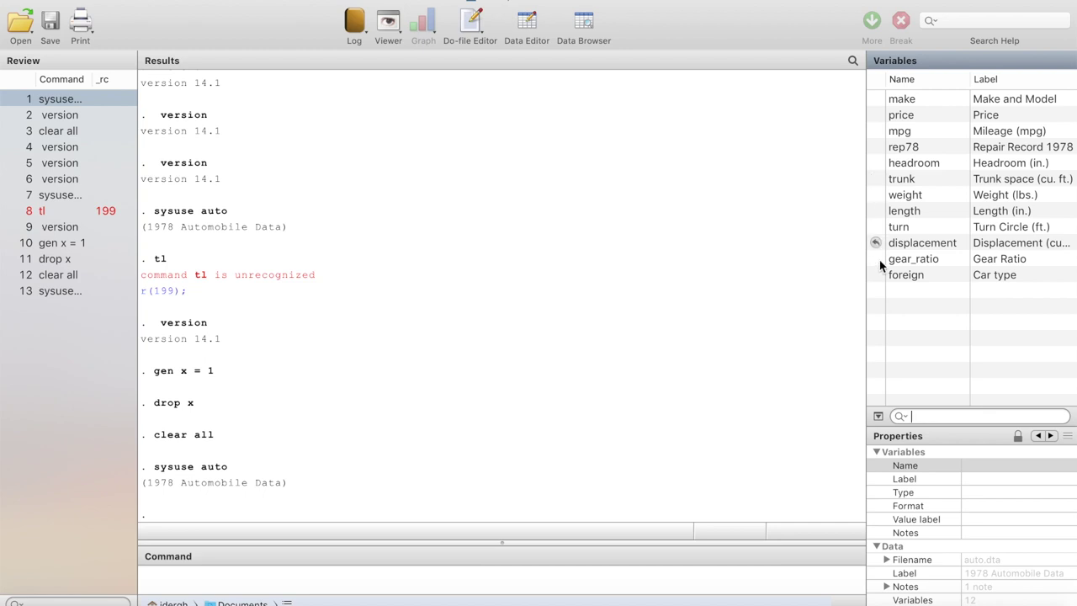
{"action": "scroll", "coordinate": [933, 454], "scroll_direction": "down", "scroll_amount": 2}
{"action": "scroll", "coordinate": [933, 455], "scroll_direction": "up", "scroll_amount": 2}
- Select the variable foreign and examine its properties together with those of the dataset
{"action": "left_click", "coordinate": [914, 278]}
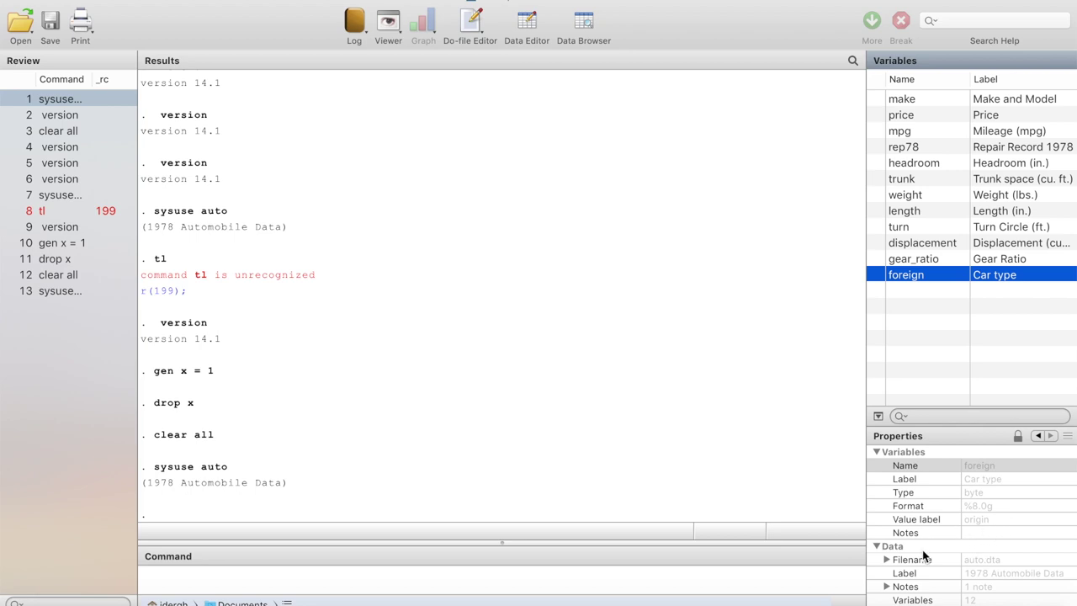
{"action": "scroll", "coordinate": [922, 550], "scroll_direction": "down", "scroll_amount": 3}
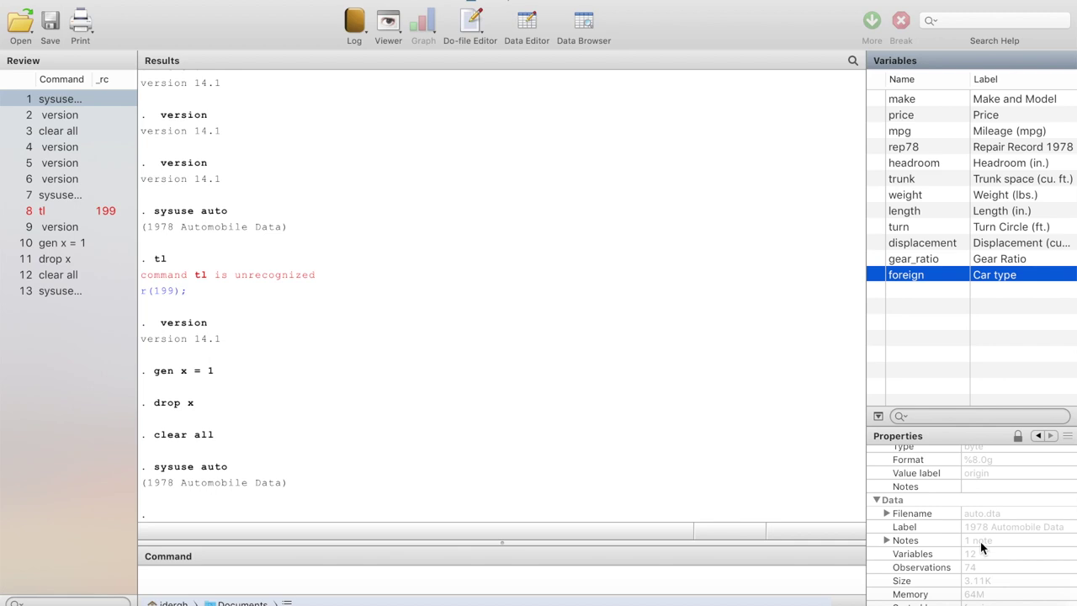
{"action": "scroll", "coordinate": [905, 527], "scroll_direction": "up", "scroll_amount": 2}
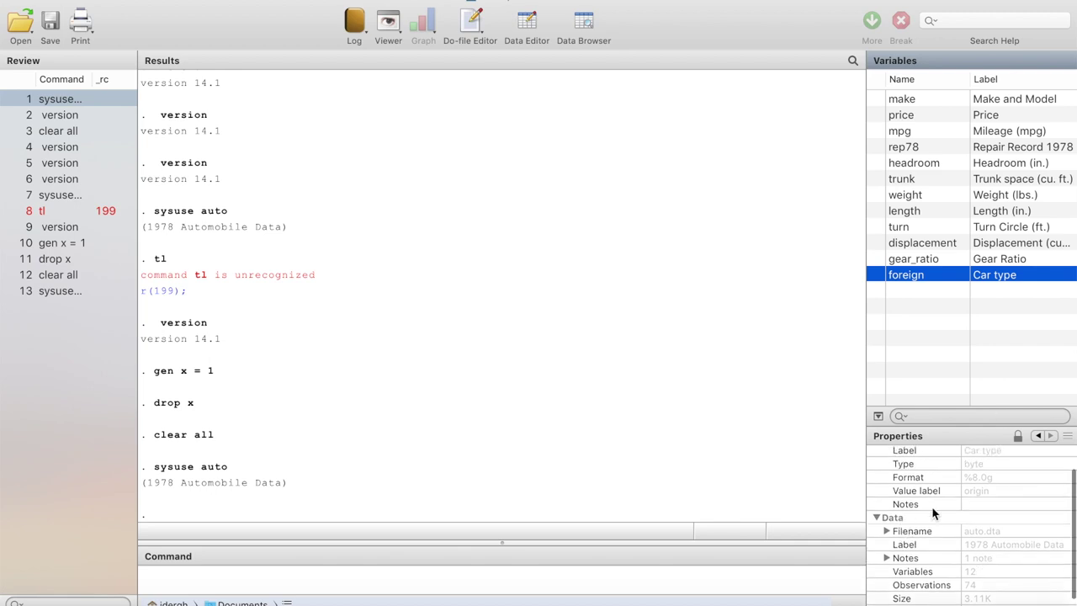
{"action": "scroll", "coordinate": [988, 547], "scroll_direction": "down", "scroll_amount": 2}
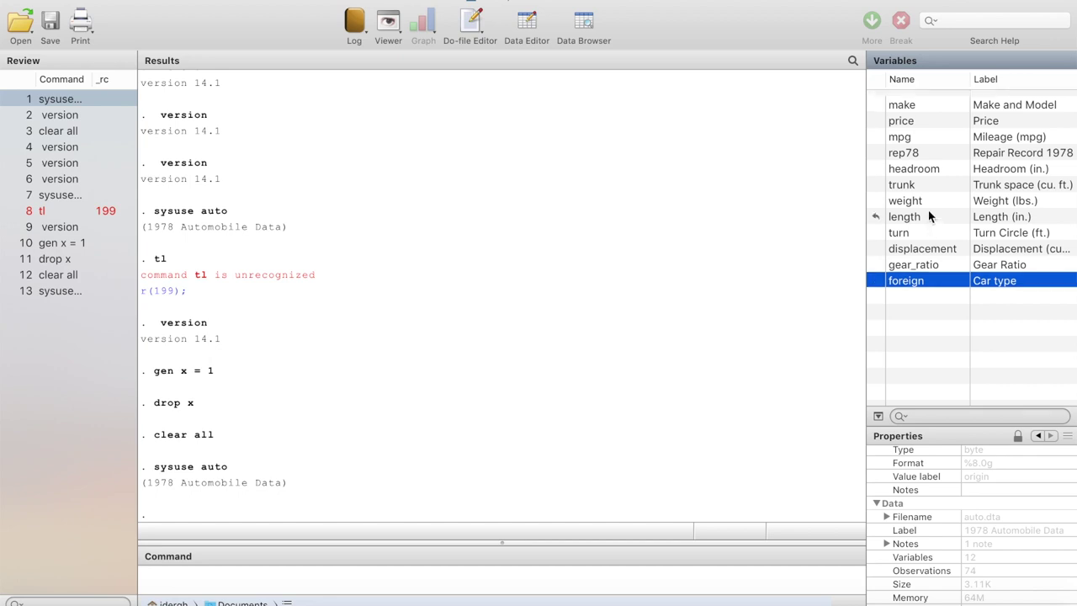
- Step through every variable from make to foreign and view the properties of each
{"action": "left_click", "coordinate": [917, 94]}
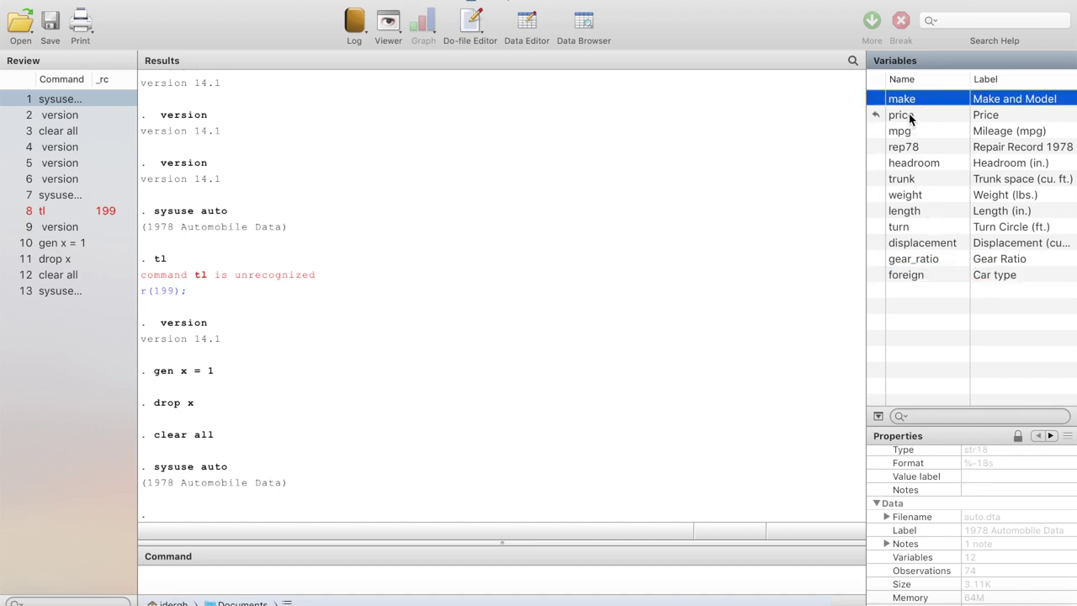
{"action": "left_click", "coordinate": [910, 116]}
{"action": "left_click", "coordinate": [907, 135]}
{"action": "left_click", "coordinate": [907, 150]}
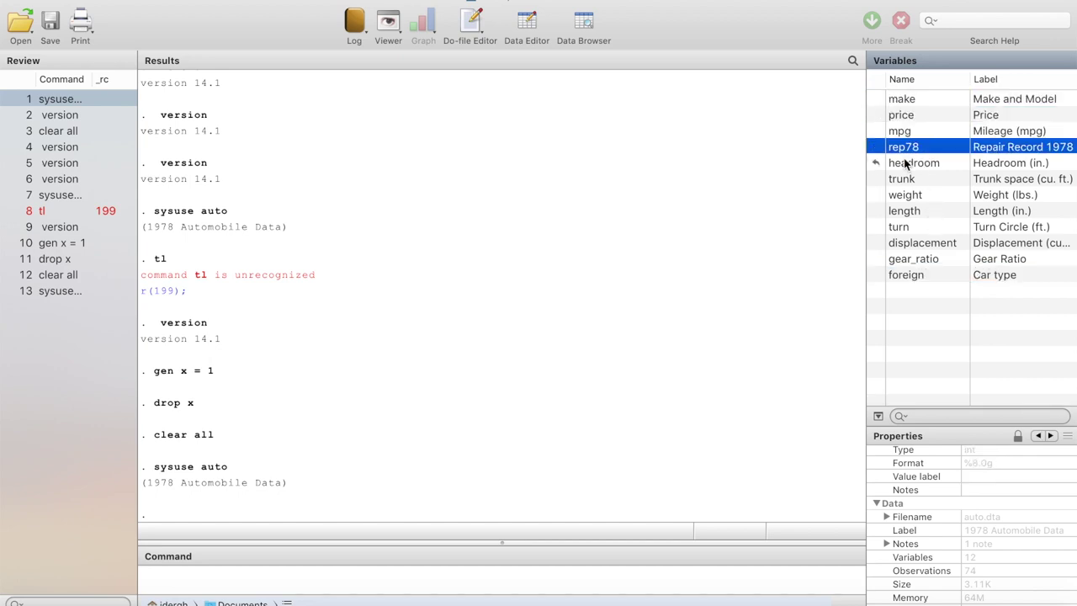
{"action": "left_click", "coordinate": [908, 165]}
{"action": "left_click", "coordinate": [903, 180]}
{"action": "left_click", "coordinate": [906, 197]}
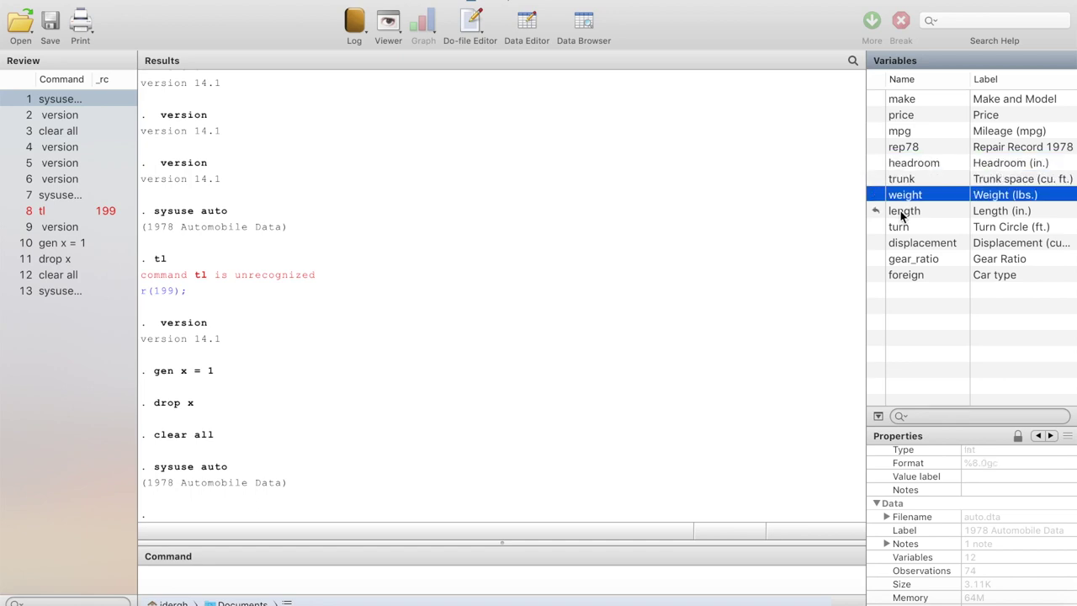
{"action": "left_click", "coordinate": [904, 214]}
{"action": "left_click", "coordinate": [901, 227]}
{"action": "left_click", "coordinate": [904, 244]}
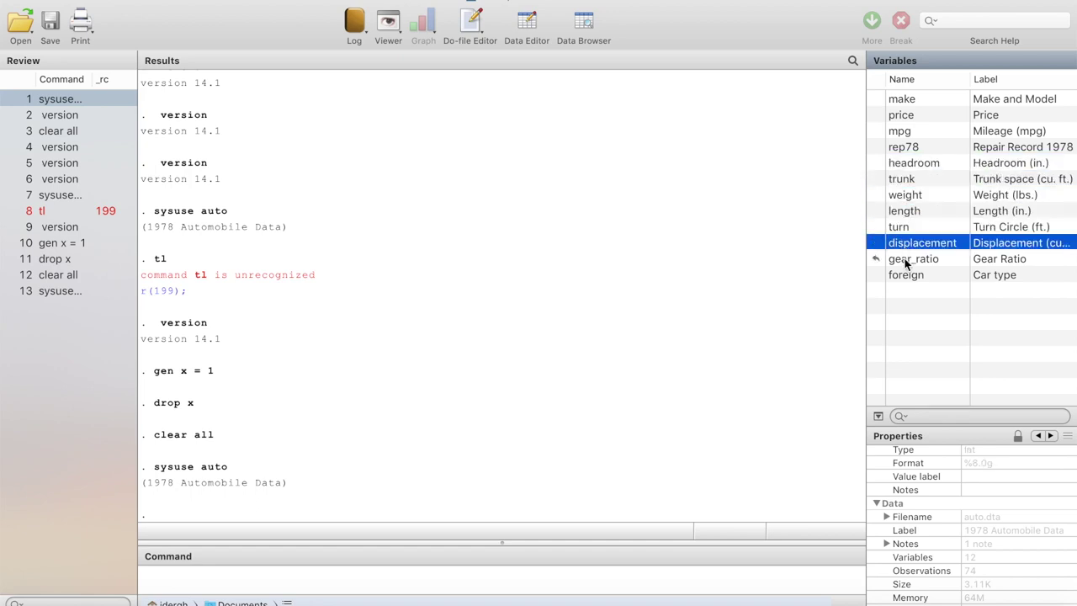
{"action": "left_click", "coordinate": [906, 260]}
{"action": "left_click", "coordinate": [905, 274]}
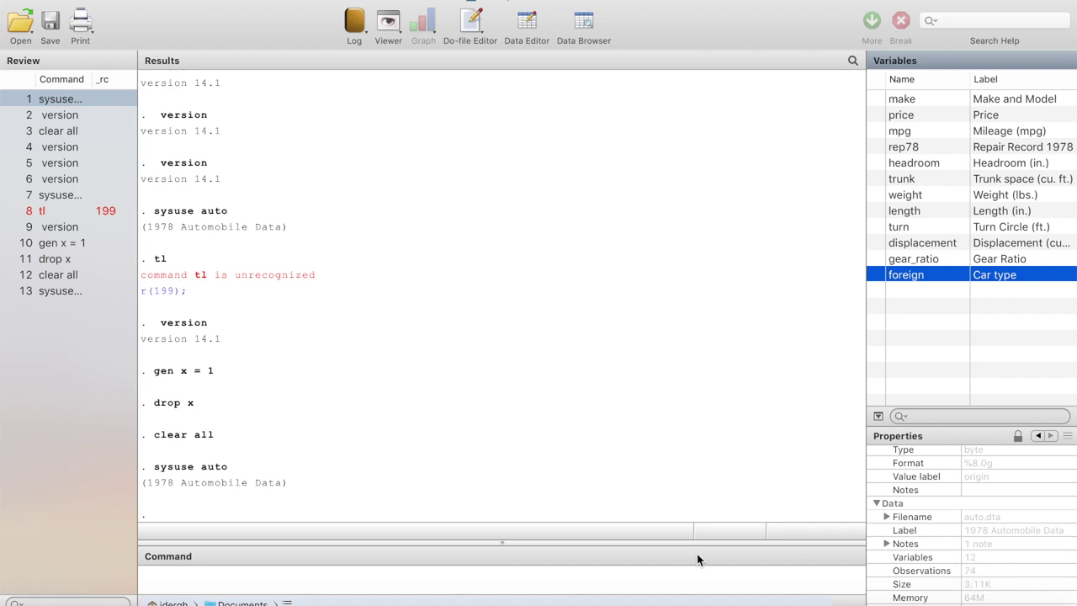
- Run count to get the number of observations and compare it with the dataset properties
{"action": "left_click", "coordinate": [620, 580]}
{"action": "type", "text": "count"}
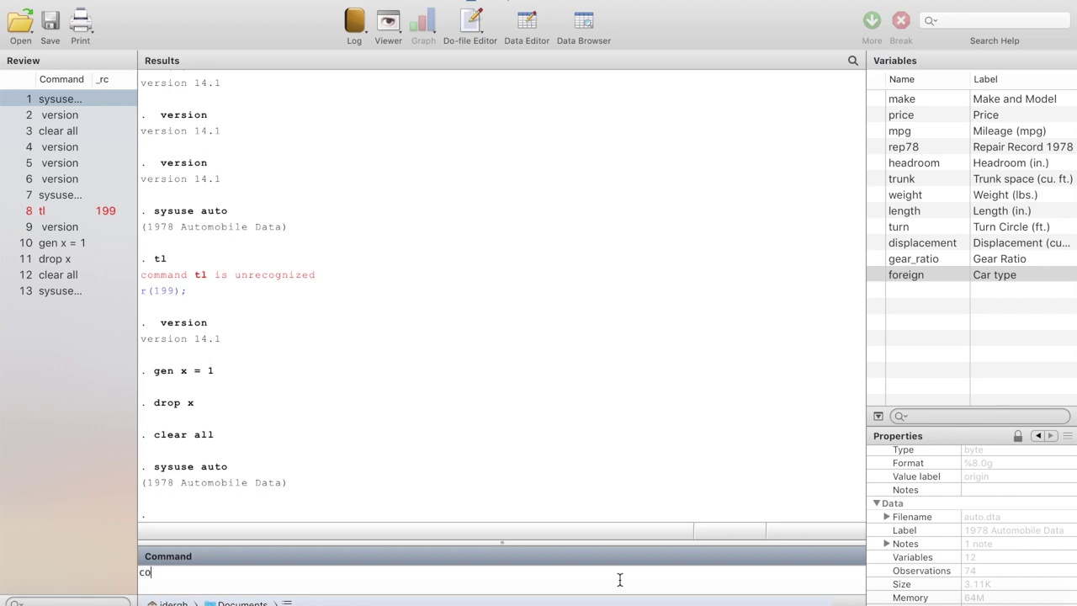
{"action": "key", "text": "Return"}
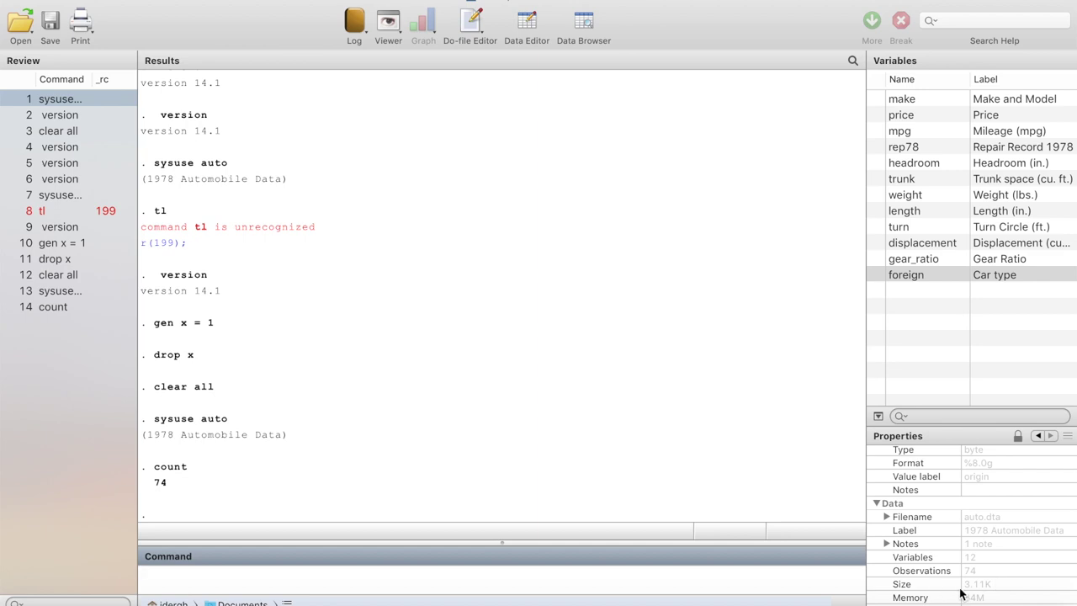
{"action": "scroll", "coordinate": [968, 591], "scroll_direction": "down", "scroll_amount": 1}
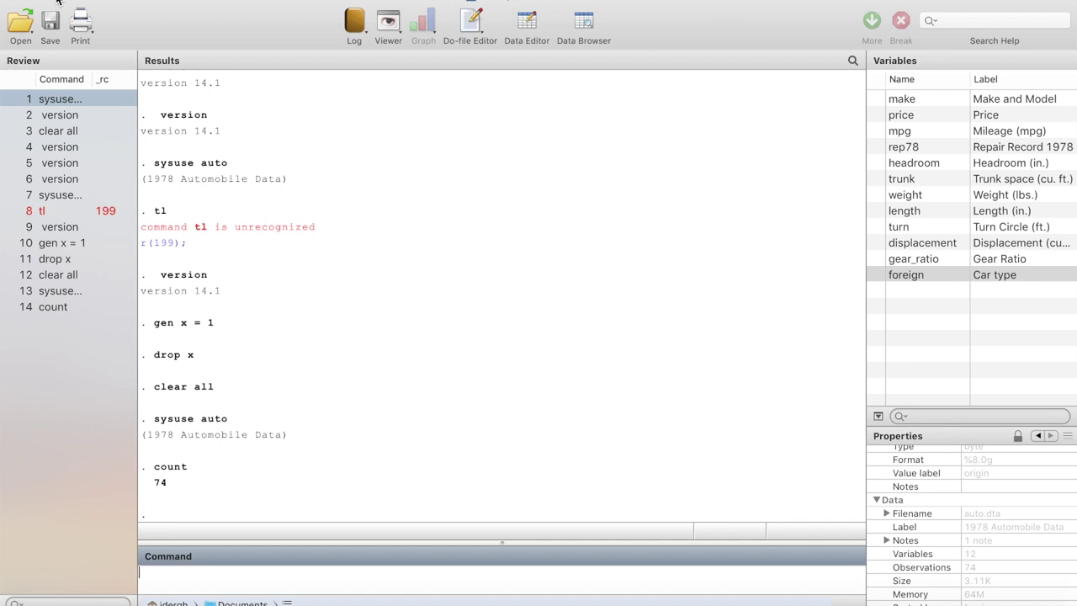
- Look through the folder locations available for opening a Stata file, then cancel without opening one
{"action": "left_click", "coordinate": [22, 34]}
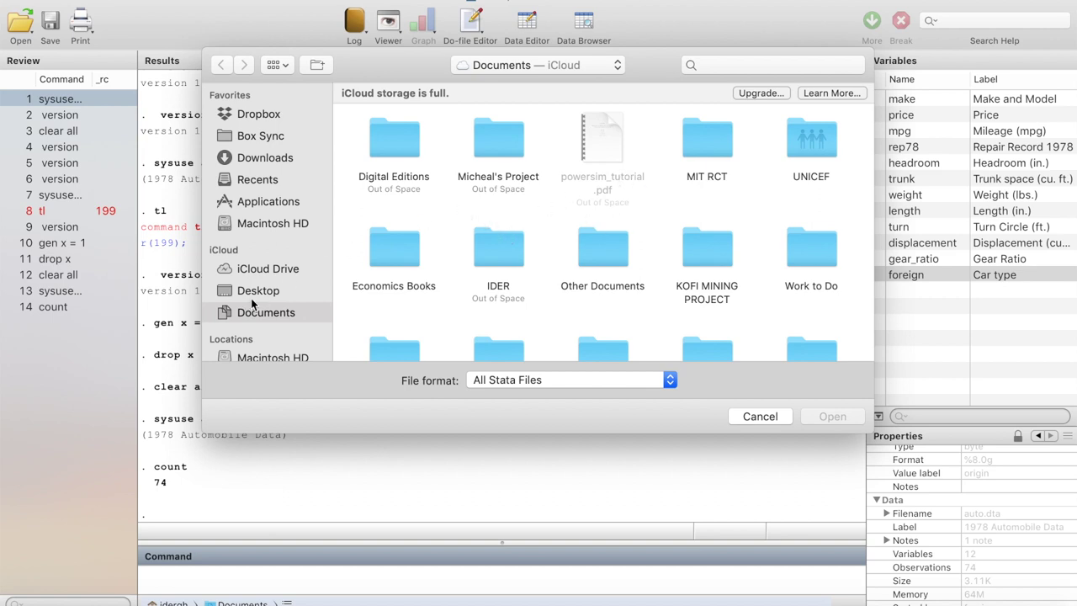
{"action": "scroll", "coordinate": [251, 303], "scroll_direction": "down", "scroll_amount": 3}
{"action": "scroll", "coordinate": [252, 303], "scroll_direction": "down", "scroll_amount": 2}
{"action": "scroll", "coordinate": [252, 303], "scroll_direction": "up", "scroll_amount": 5}
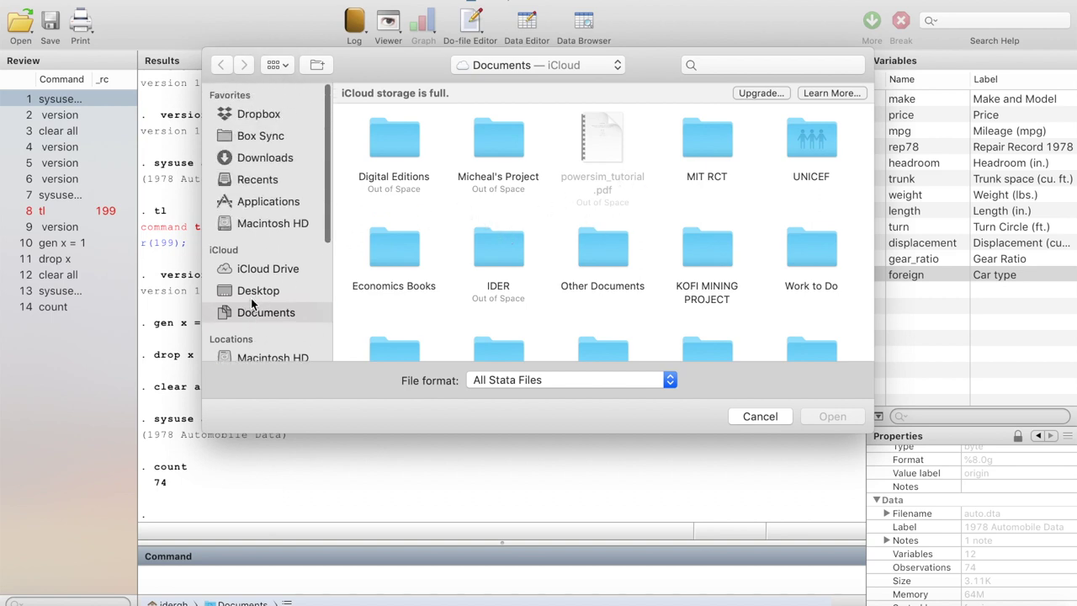
{"action": "left_click", "coordinate": [770, 421]}
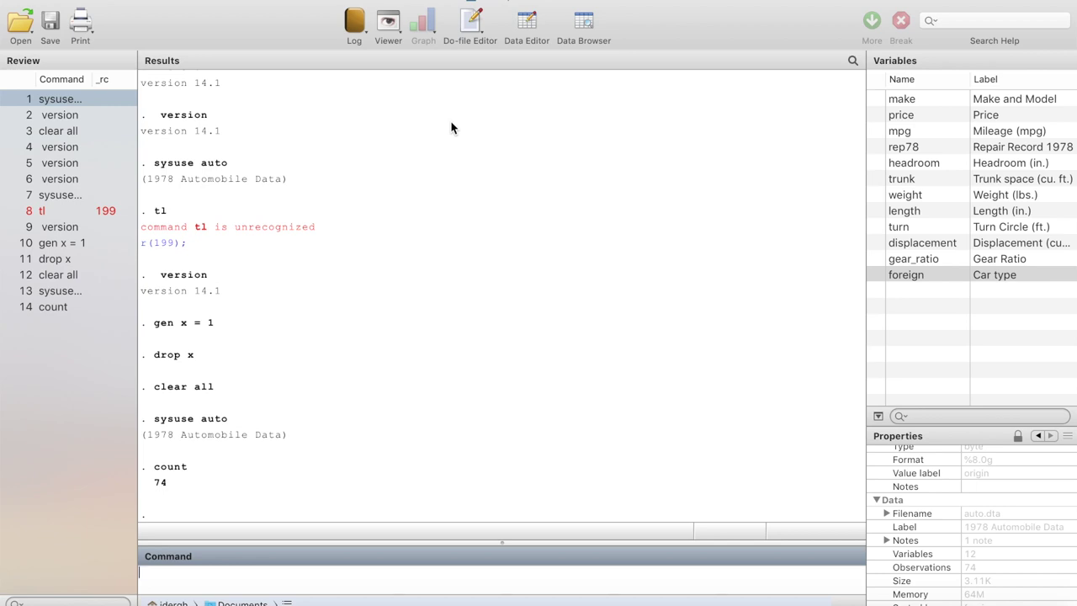
- Open a blank untitled do-file in the Do-file Editor, then close it
{"action": "left_click", "coordinate": [473, 25]}
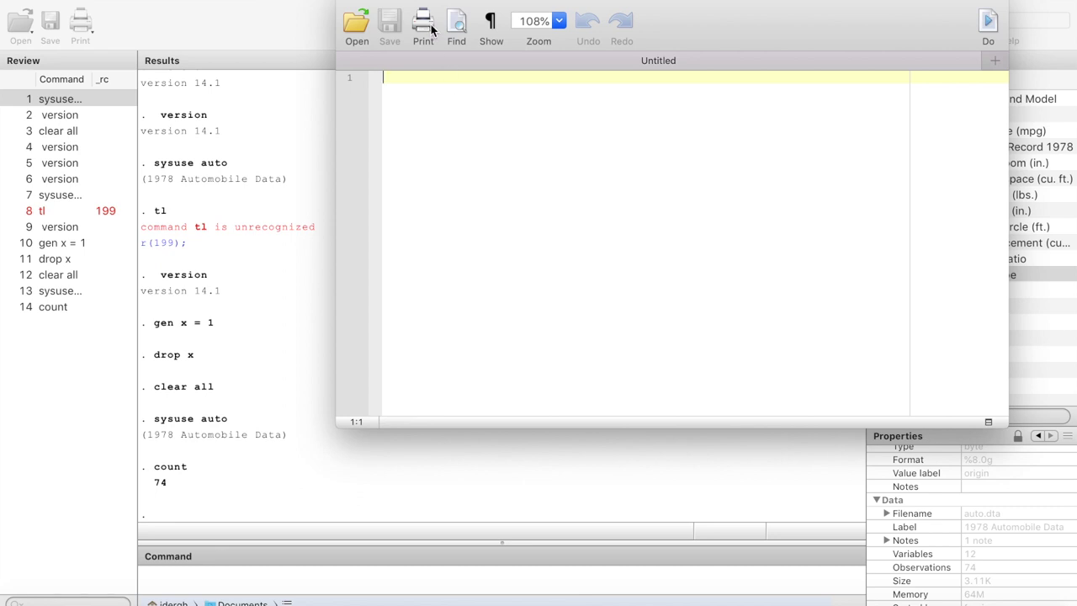
{"action": "left_click", "coordinate": [349, 2]}
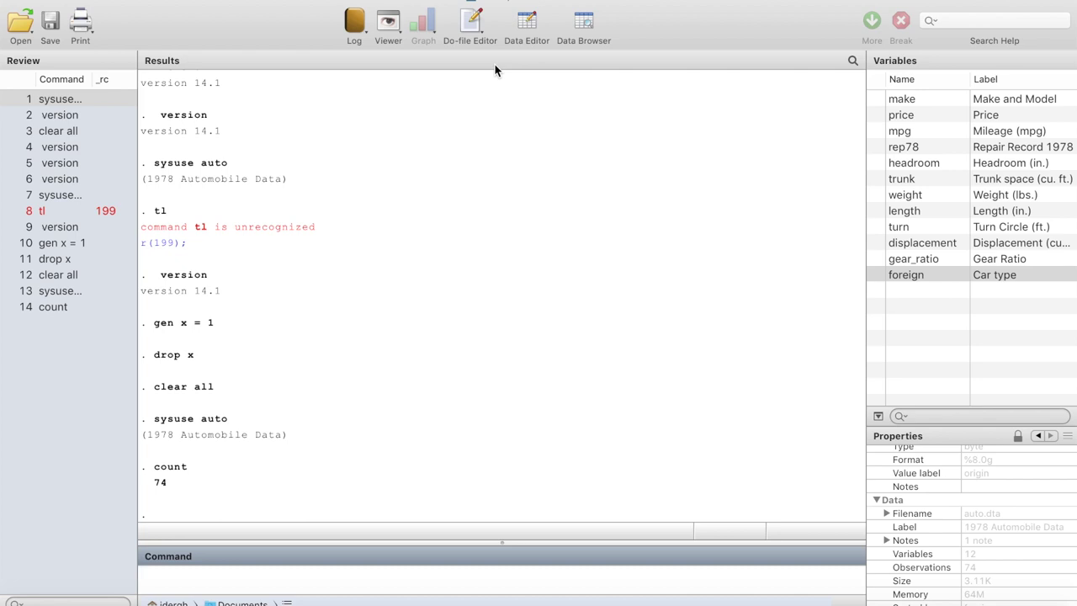
- Open the auto dataset in the Data Editor in edit mode and look over its observations
{"action": "left_click", "coordinate": [531, 37]}
{"action": "left_click", "coordinate": [528, 21]}
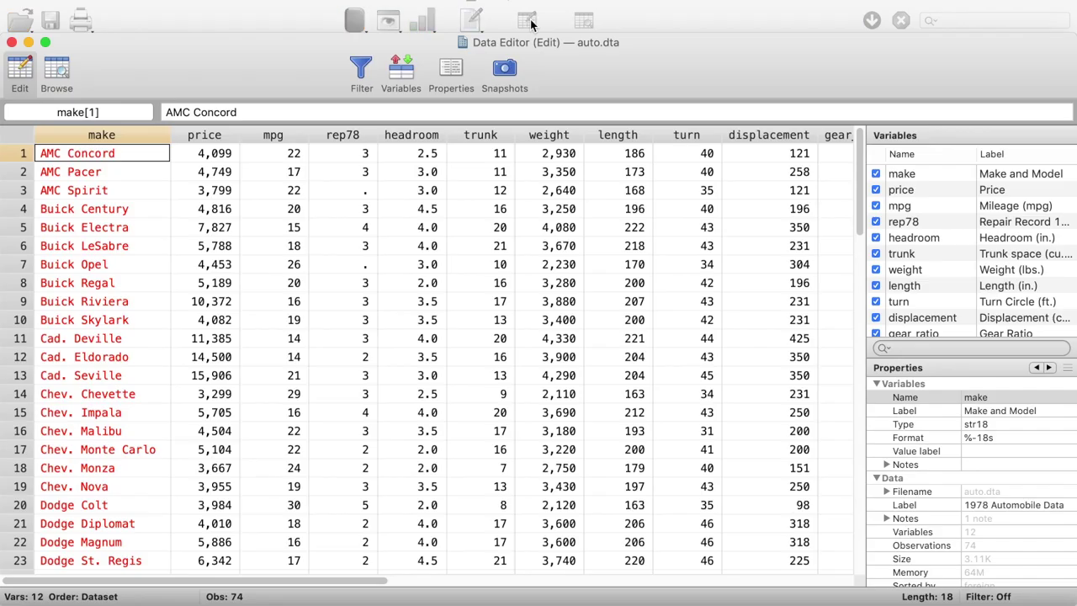
{"action": "scroll", "coordinate": [395, 329], "scroll_direction": "down", "scroll_amount": 8}
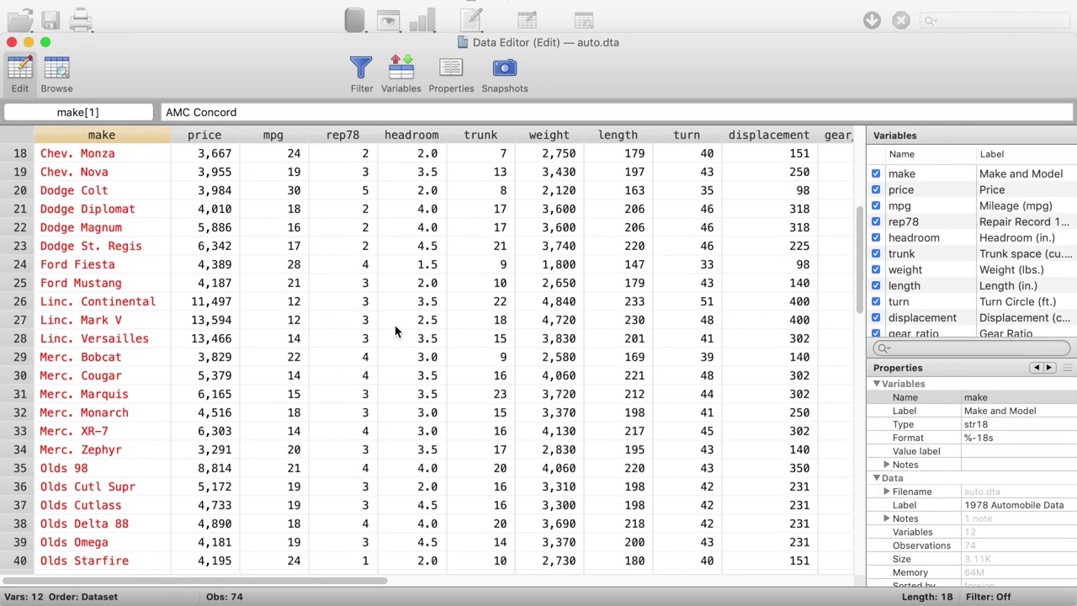
{"action": "scroll", "coordinate": [394, 327], "scroll_direction": "down", "scroll_amount": 15}
{"action": "scroll", "coordinate": [394, 325], "scroll_direction": "up", "scroll_amount": 20}
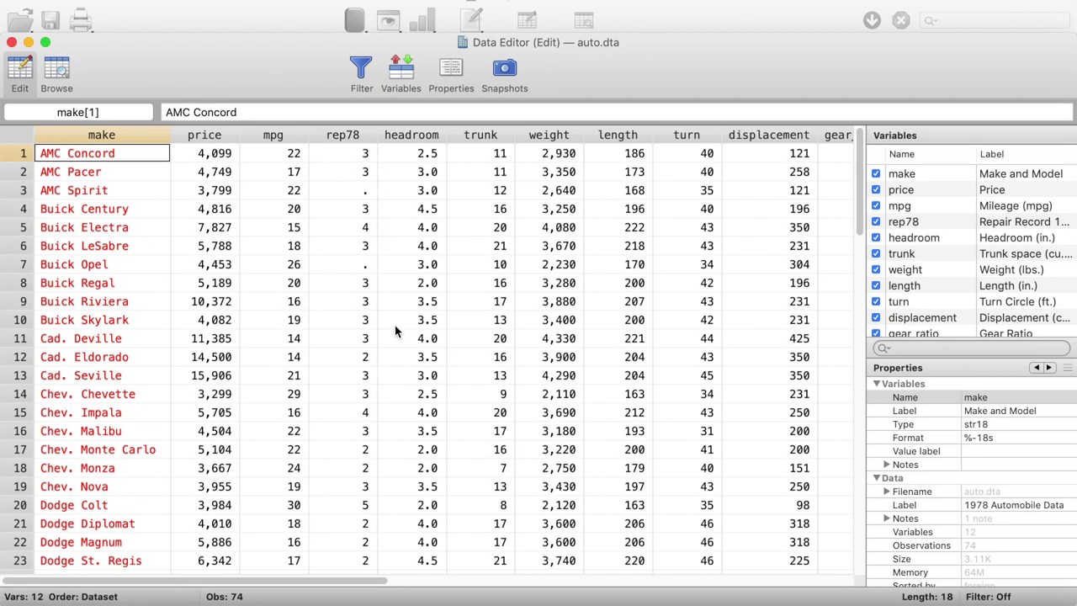
- Select the foreign column and examine the data across all variables and further observations
{"action": "scroll", "coordinate": [395, 324], "scroll_direction": "right", "scroll_amount": 10}
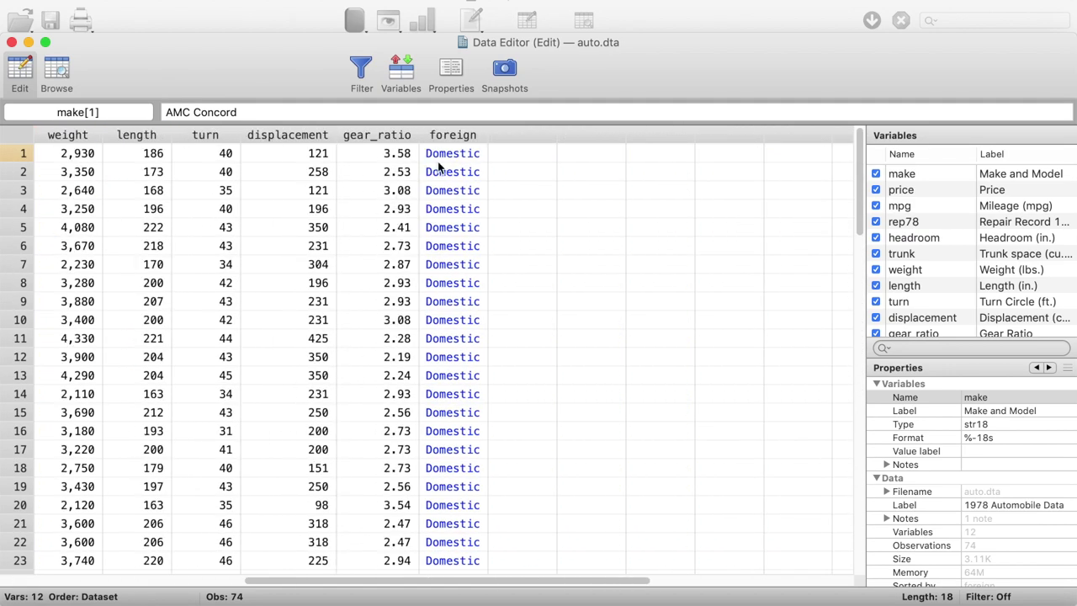
{"action": "left_click", "coordinate": [450, 136]}
{"action": "scroll", "coordinate": [455, 246], "scroll_direction": "left", "scroll_amount": 10}
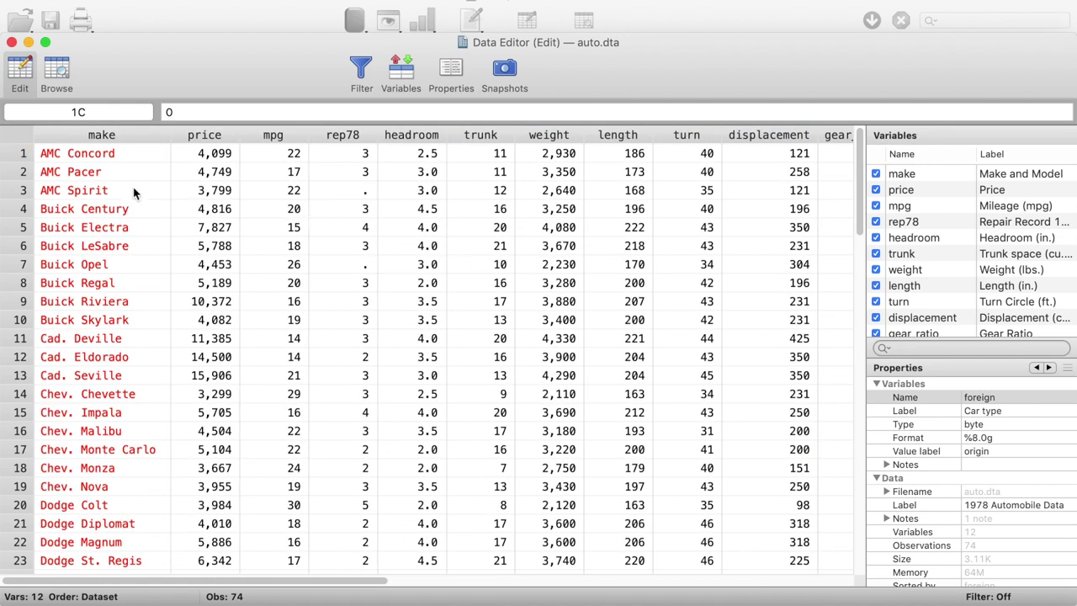
{"action": "scroll", "coordinate": [123, 276], "scroll_direction": "down", "scroll_amount": 8}
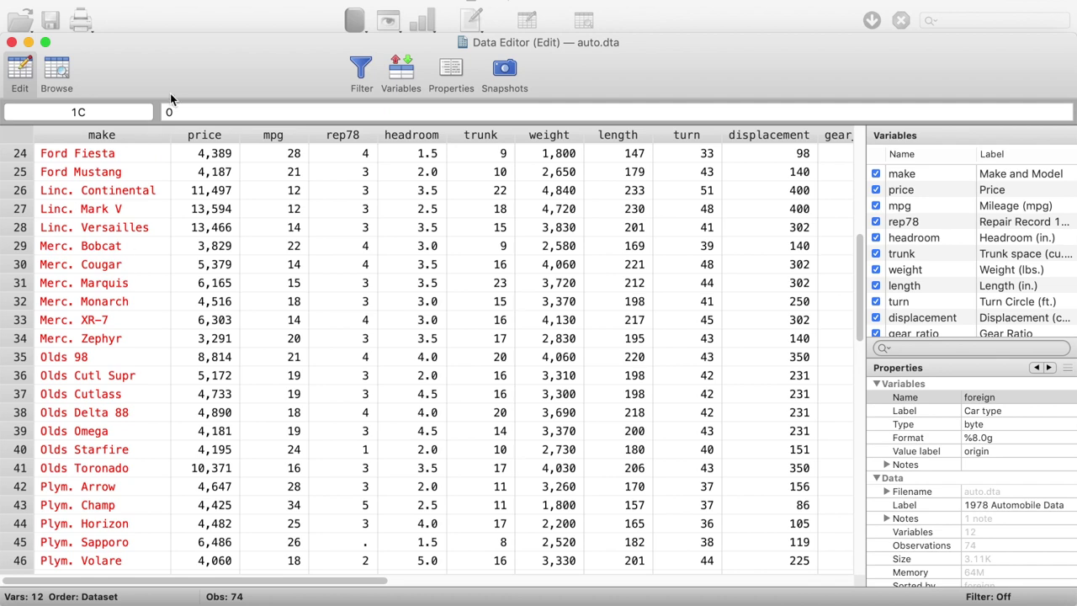
{"action": "scroll", "coordinate": [283, 240], "scroll_direction": "right", "scroll_amount": 10}
{"action": "scroll", "coordinate": [283, 239], "scroll_direction": "left", "scroll_amount": 10}
- Switch the Data Editor to browse mode, then change it back to edit mode
{"action": "left_click", "coordinate": [63, 77]}
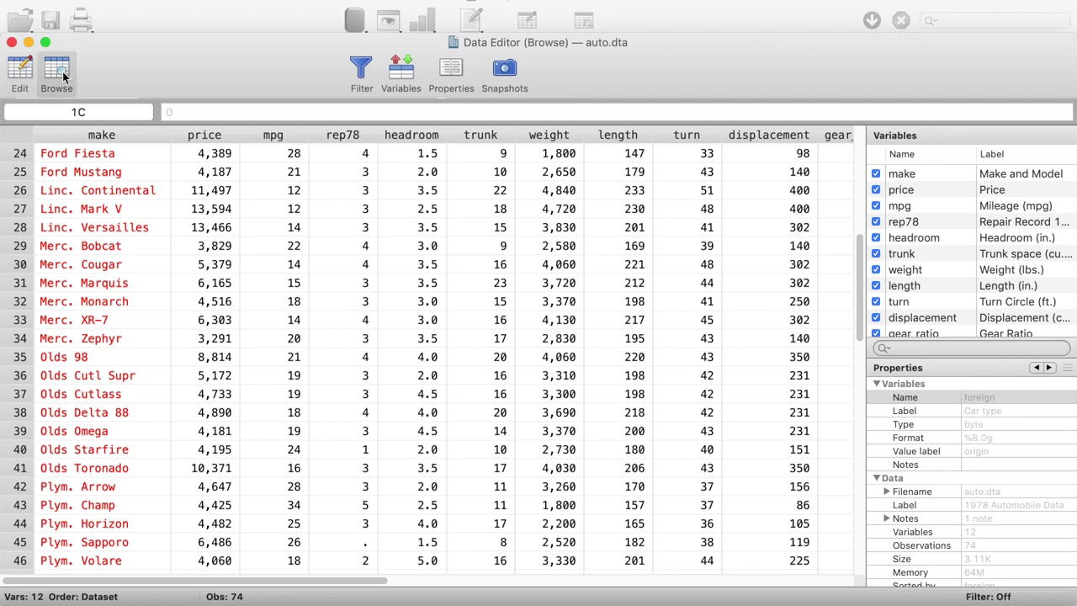
{"action": "left_click", "coordinate": [31, 74]}
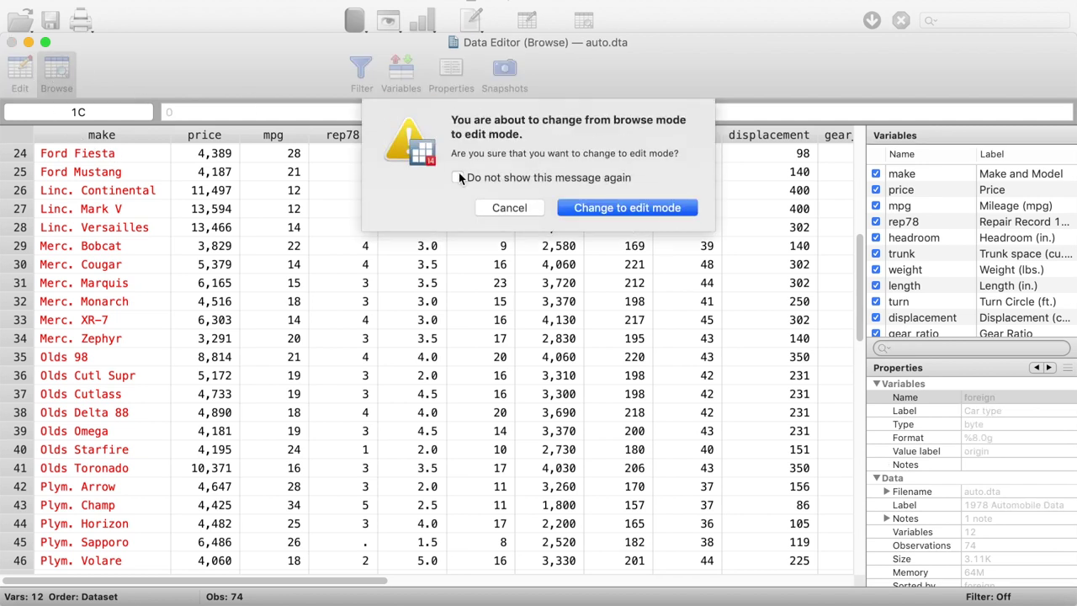
{"action": "left_click", "coordinate": [589, 207]}
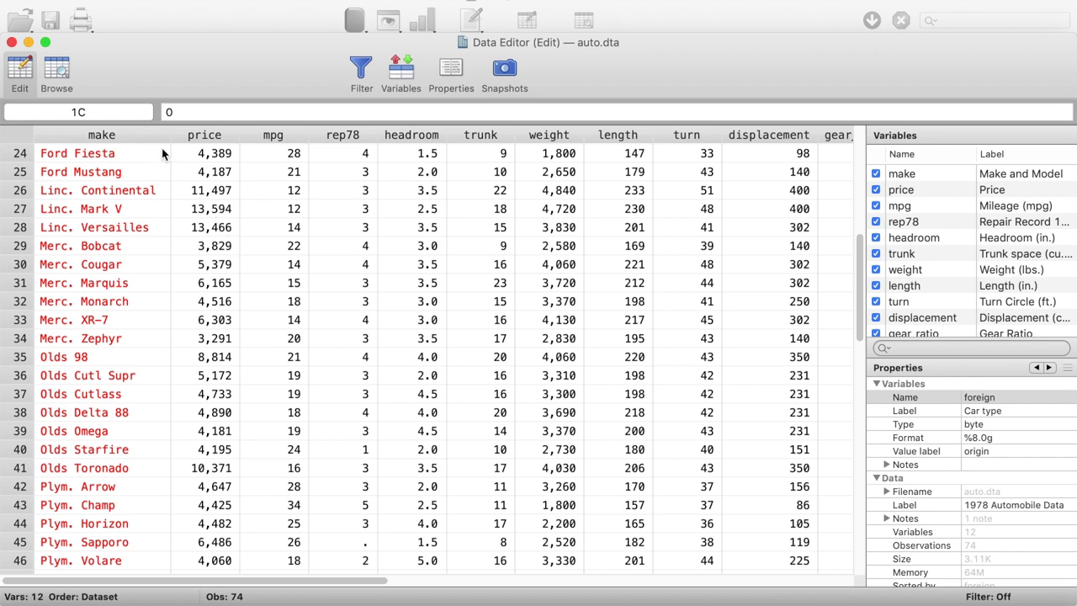
{"action": "left_click", "coordinate": [16, 77]}
- Try to clear the mpg value of the Ford Fiesta in row 24, then discard the unapplied edit
{"action": "left_click", "coordinate": [282, 156]}
{"action": "type", "text": ","}
{"action": "key", "text": "BackSpace"}
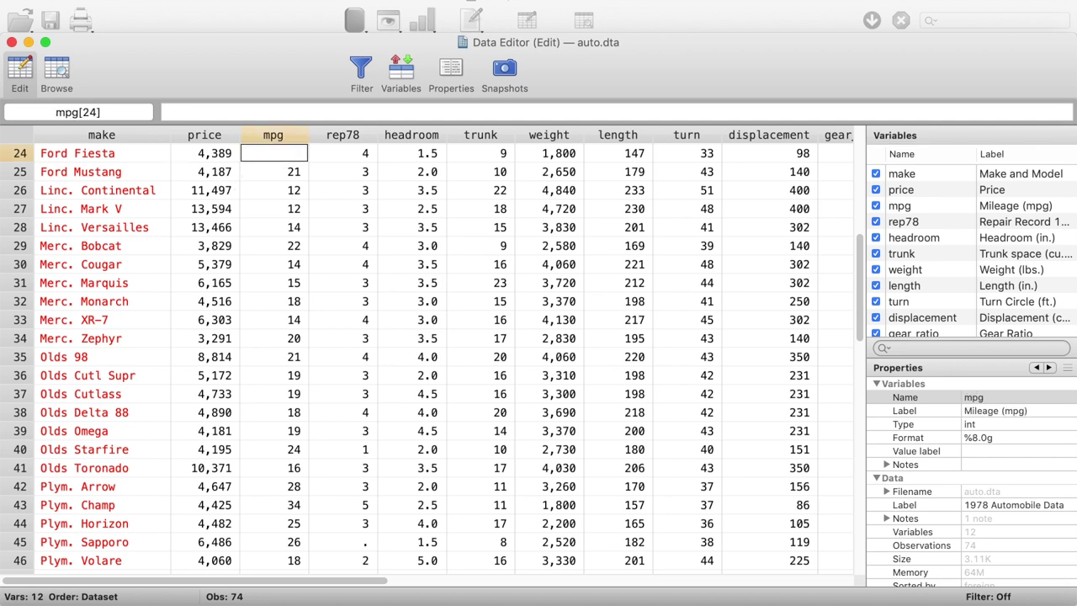
{"action": "left_click", "coordinate": [296, 203]}
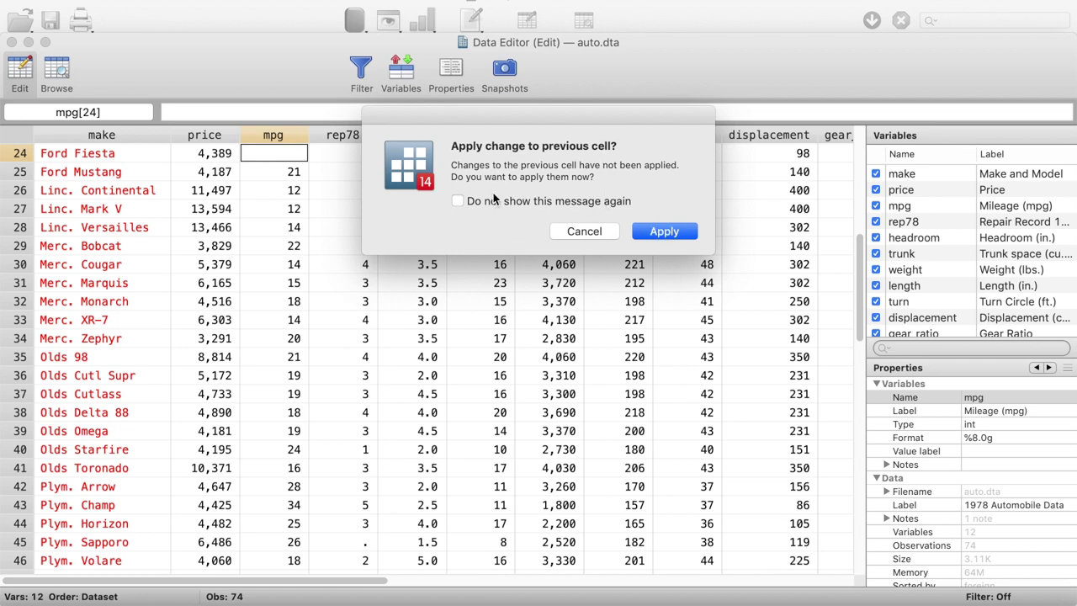
{"action": "left_click", "coordinate": [579, 235]}
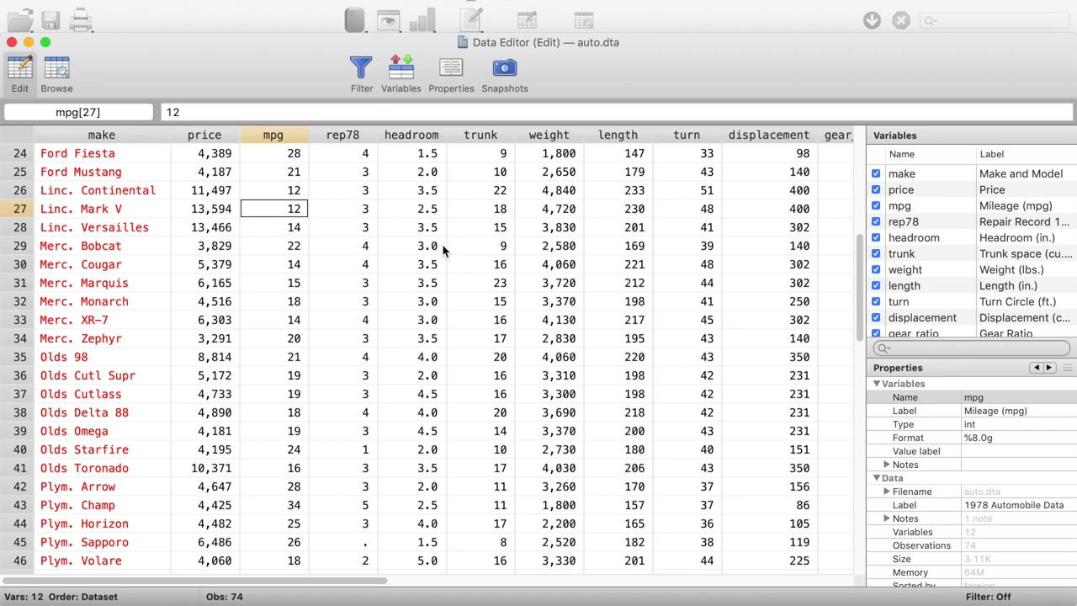
{"action": "left_click", "coordinate": [253, 190]}
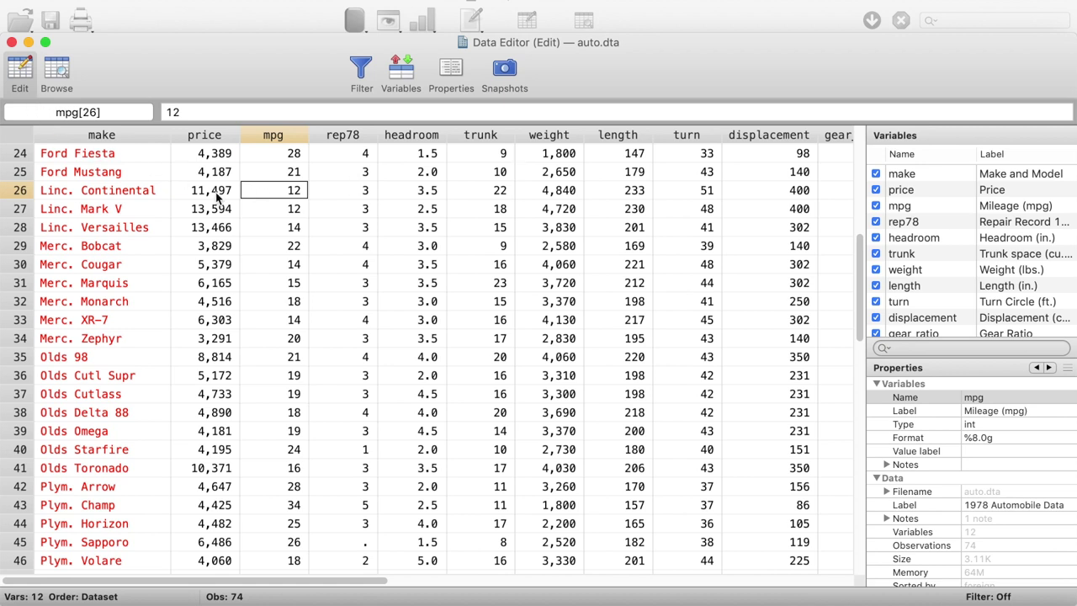
- Select the rep78 cell of Linc. Mark V in browse mode, then return the Data Editor to edit mode
{"action": "left_click", "coordinate": [57, 72]}
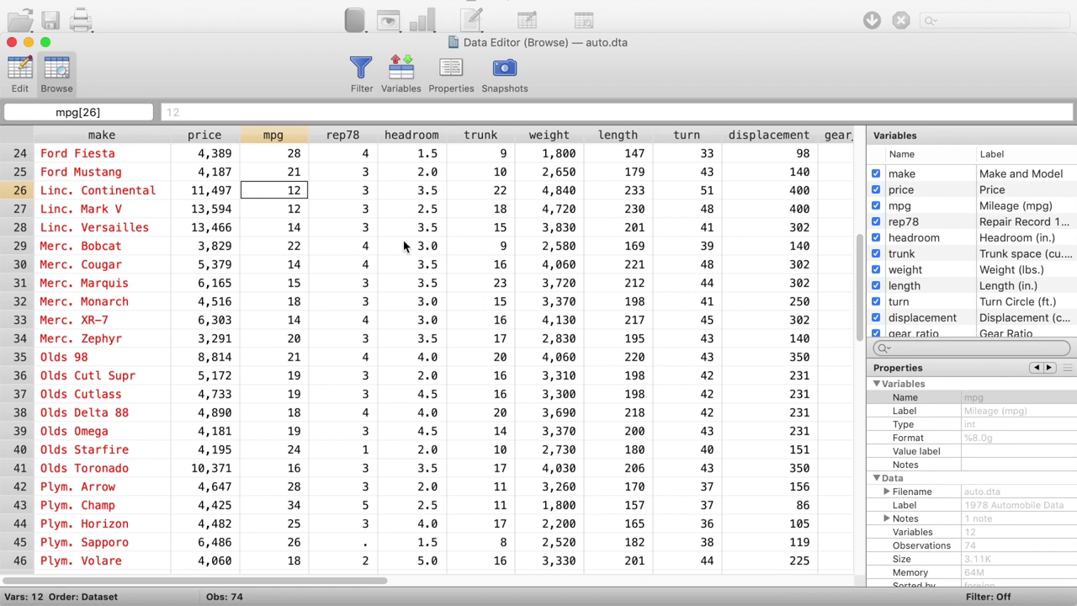
{"action": "left_click", "coordinate": [328, 213]}
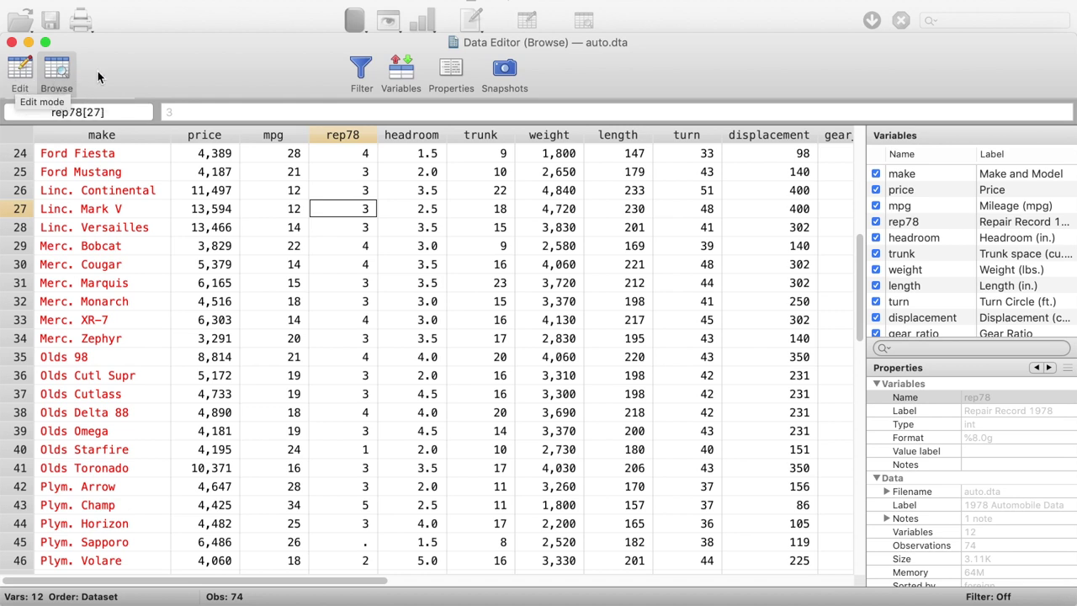
{"action": "left_click", "coordinate": [22, 74]}
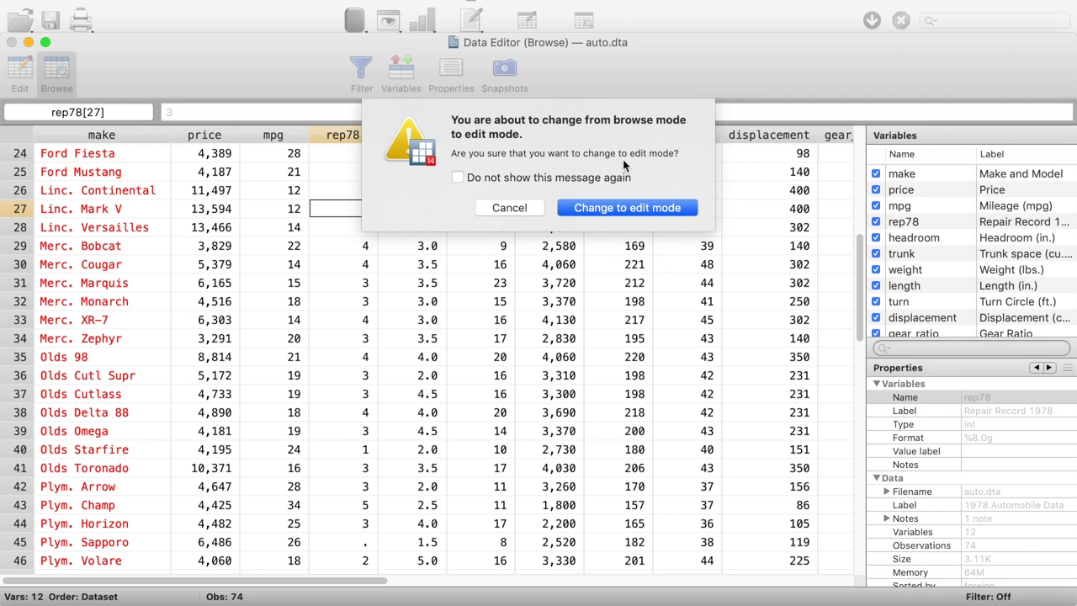
{"action": "left_click", "coordinate": [599, 210]}
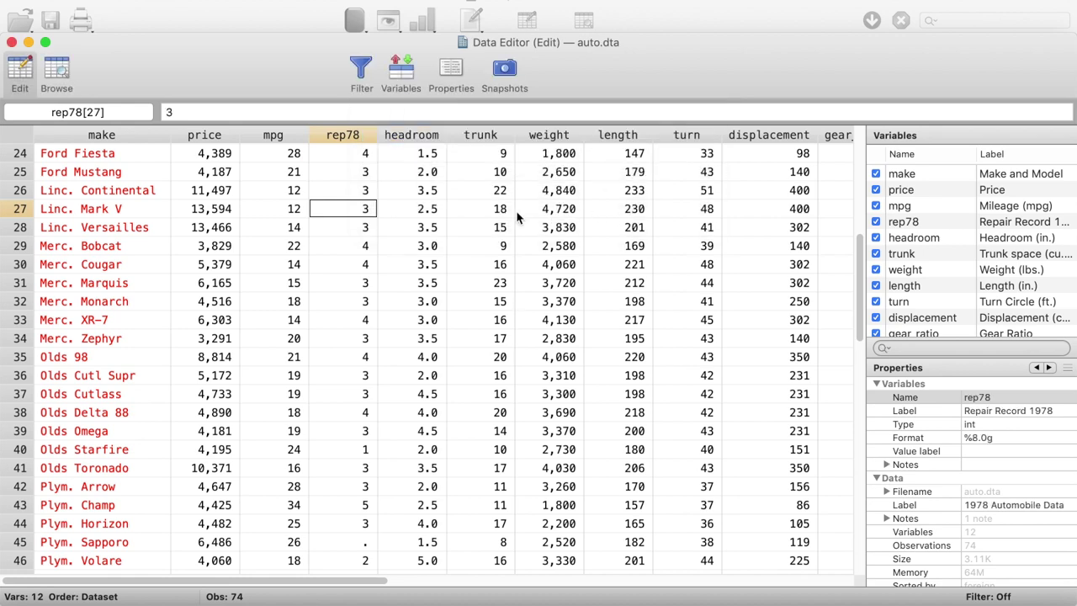
- Close the Data Editor, open the dataset in the Data Browser, select the price of AMC Spirit, and close the browser
{"action": "left_click", "coordinate": [11, 42]}
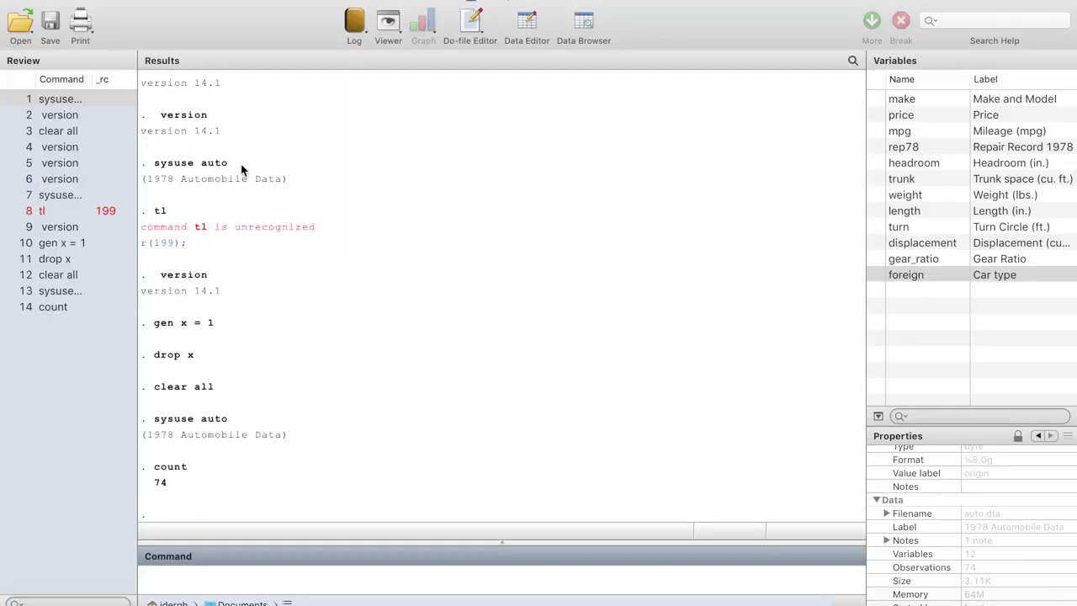
{"action": "left_click", "coordinate": [586, 24]}
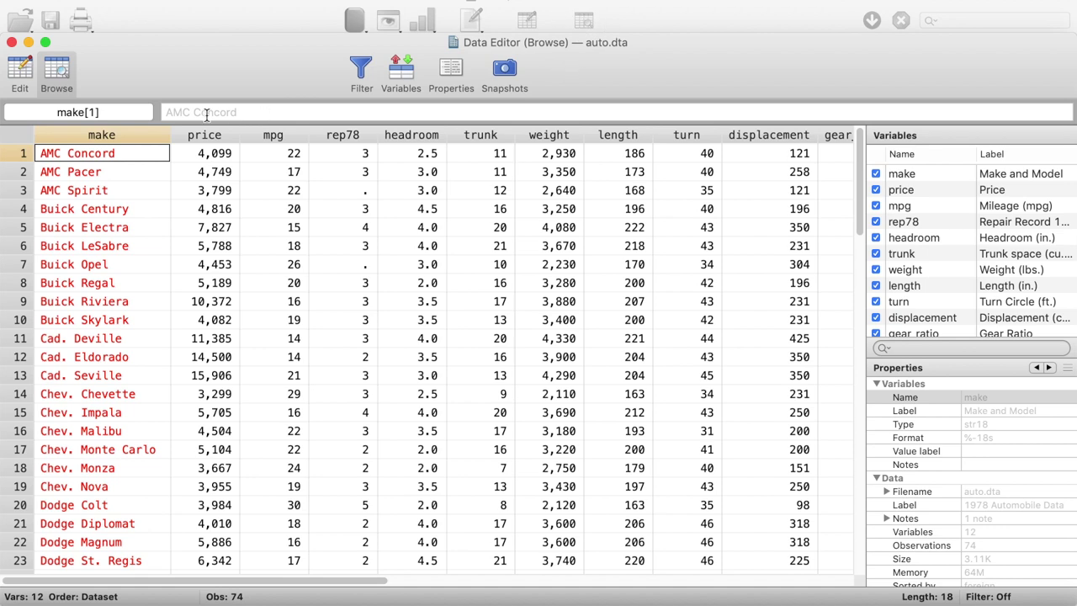
{"action": "left_click", "coordinate": [222, 196]}
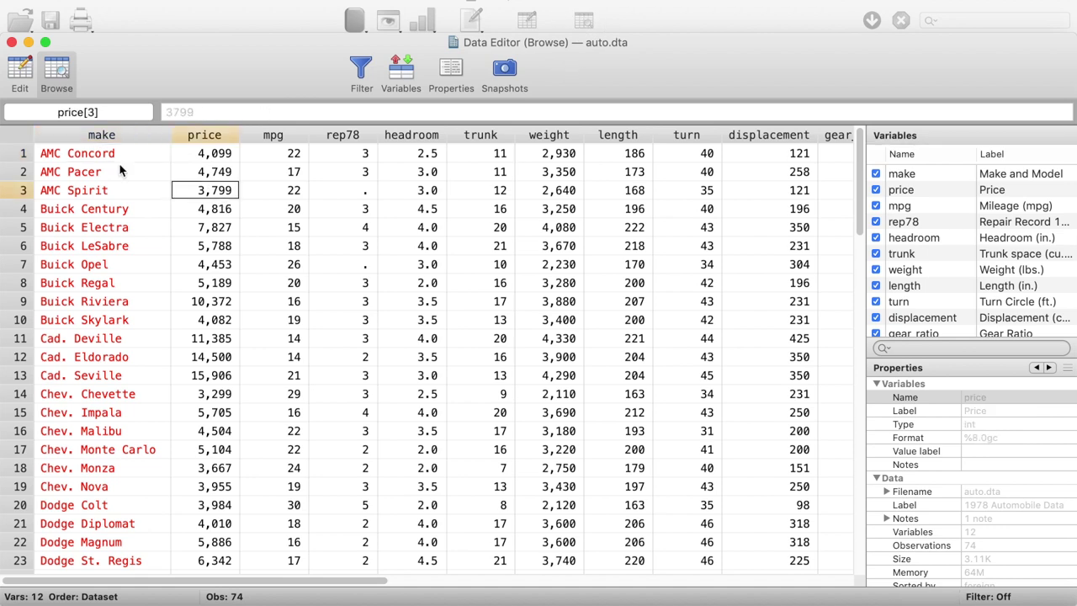
{"action": "left_click", "coordinate": [12, 42]}
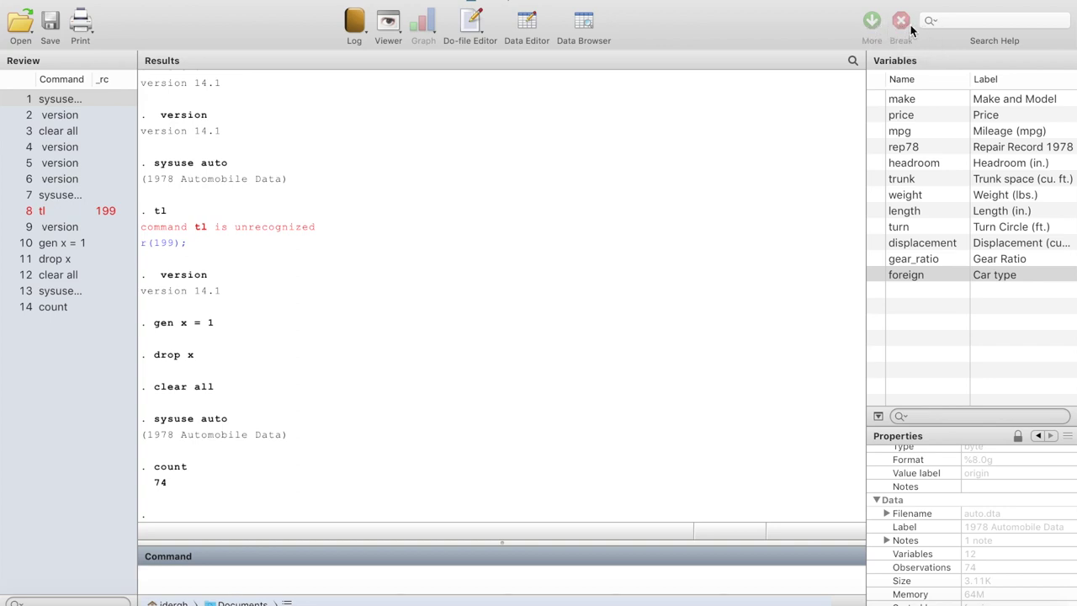
{"action": "left_click", "coordinate": [962, 21]}
{"action": "type", "text": "dfdffdfdff"}
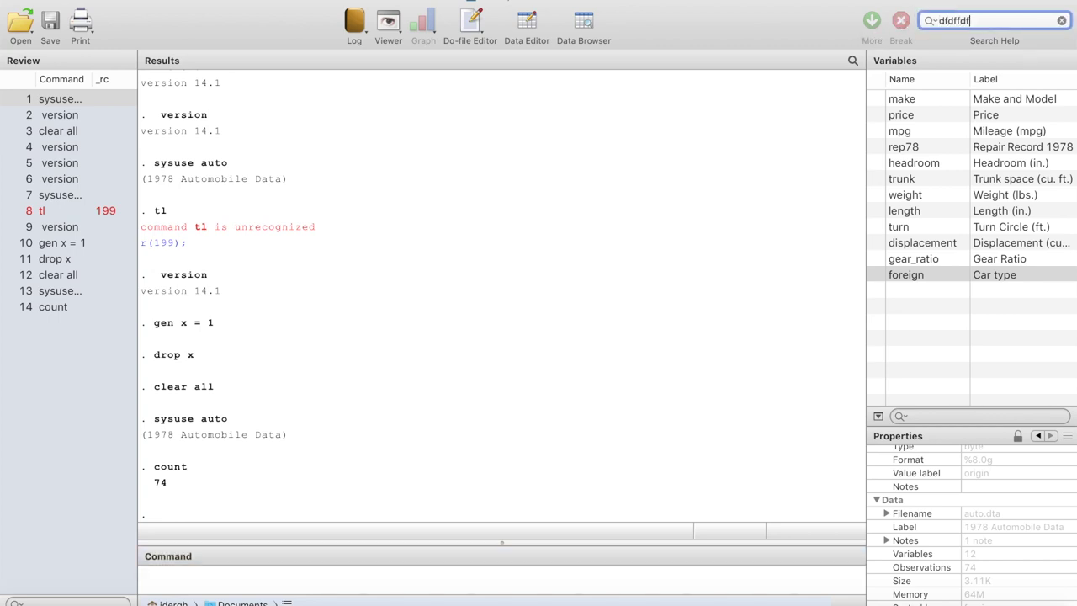
{"action": "key", "text": "BackSpace"}
{"action": "key", "text": "BackSpace"}
{"action": "key", "text": "BackSpace"}
{"action": "key", "text": "BackSpace"}
{"action": "key", "text": "BackSpace"}
{"action": "key", "text": "BackSpace"}
{"action": "key", "text": "BackSpace"}
{"action": "key", "text": "BackSpace"}
{"action": "key", "text": "BackSpace"}
{"action": "key", "text": "BackSpace"}
- Search the help for tabulate, look through the listed help files, and close the Viewer
{"action": "type", "text": "tabulate"}
{"action": "key", "text": "Return"}
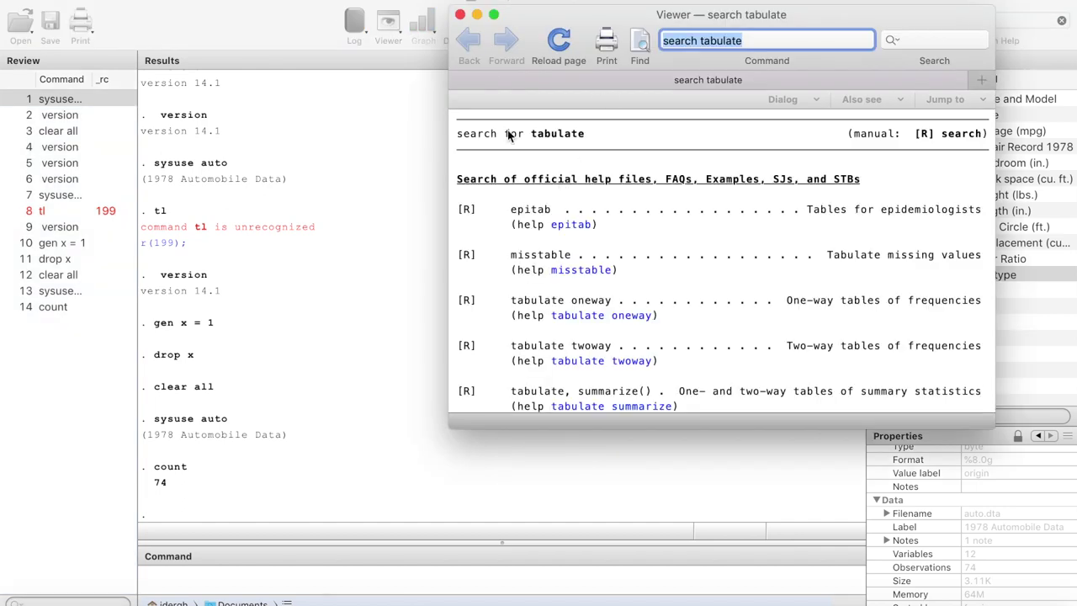
{"action": "scroll", "coordinate": [546, 224], "scroll_direction": "down", "scroll_amount": 2}
{"action": "scroll", "coordinate": [545, 224], "scroll_direction": "up", "scroll_amount": 2}
{"action": "scroll", "coordinate": [545, 224], "scroll_direction": "down", "scroll_amount": 3}
{"action": "scroll", "coordinate": [545, 227], "scroll_direction": "down", "scroll_amount": 6}
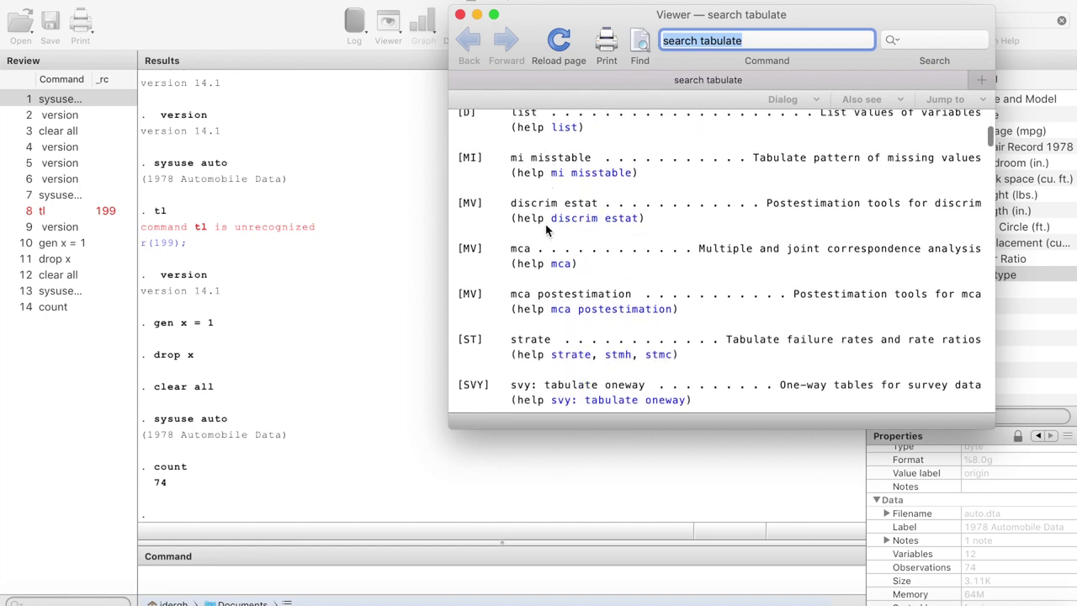
{"action": "scroll", "coordinate": [545, 223], "scroll_direction": "up", "scroll_amount": 10}
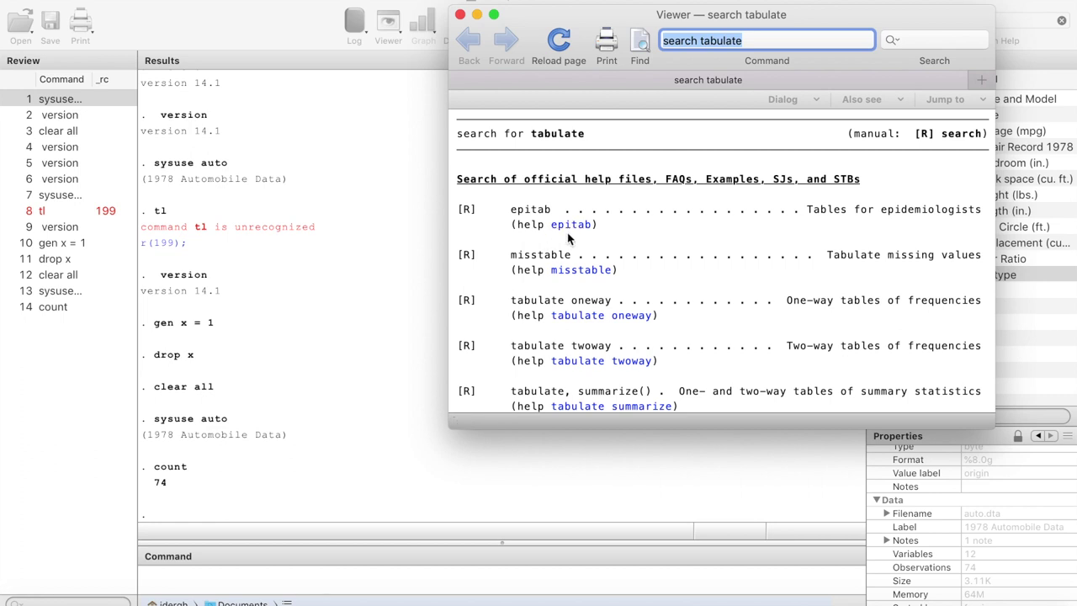
{"action": "left_click", "coordinate": [460, 15]}
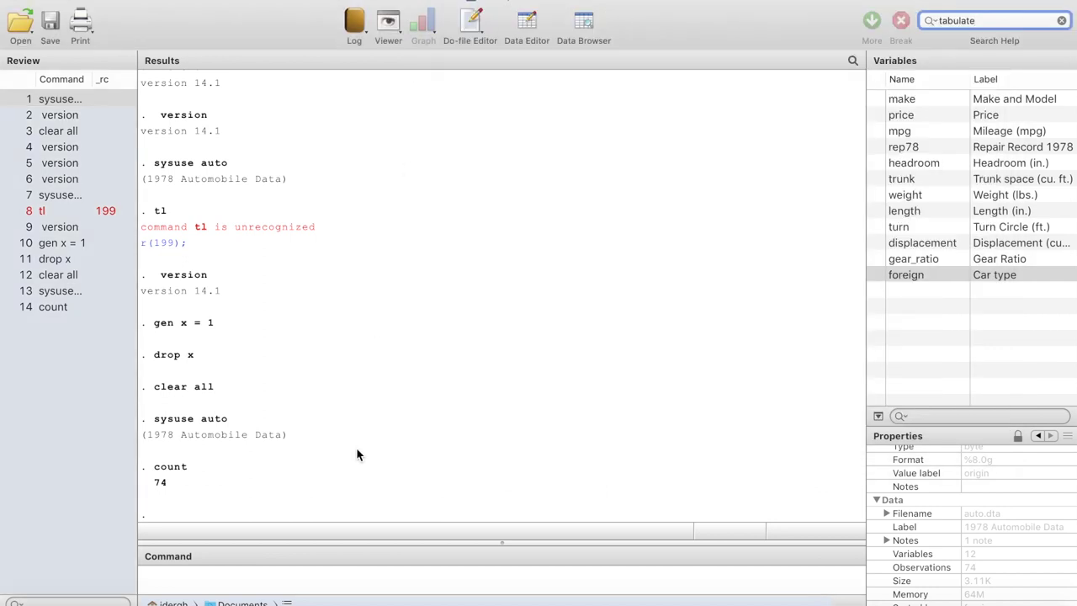
- Run the command help tabulate, close its help page, and clear the help search term
{"action": "left_click", "coordinate": [299, 569]}
{"action": "type", "text": "he"}
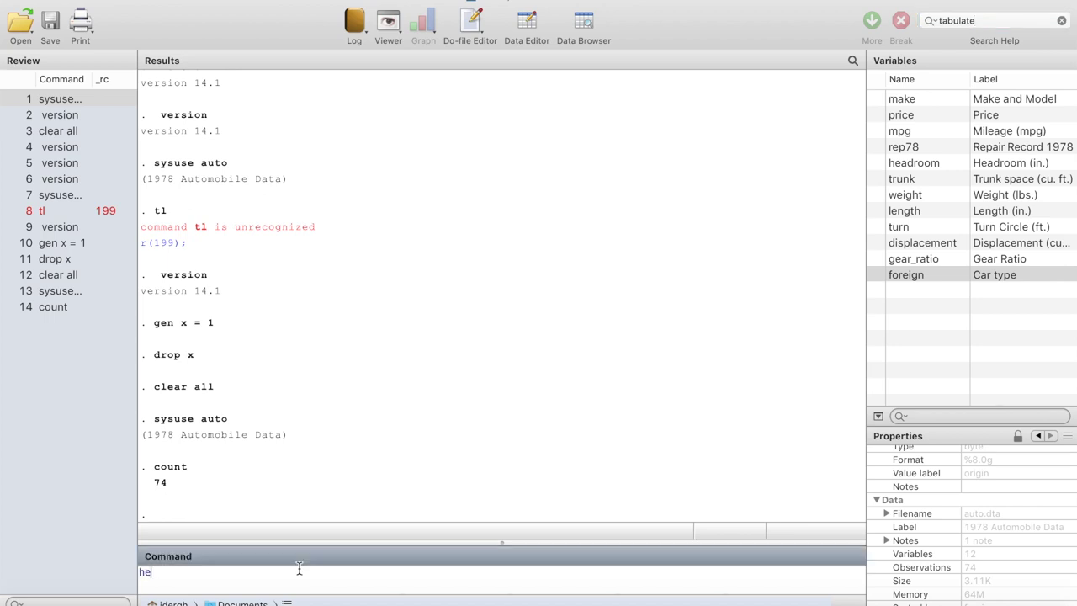
{"action": "type", "text": "lp tabulate"}
{"action": "key", "text": "Return"}
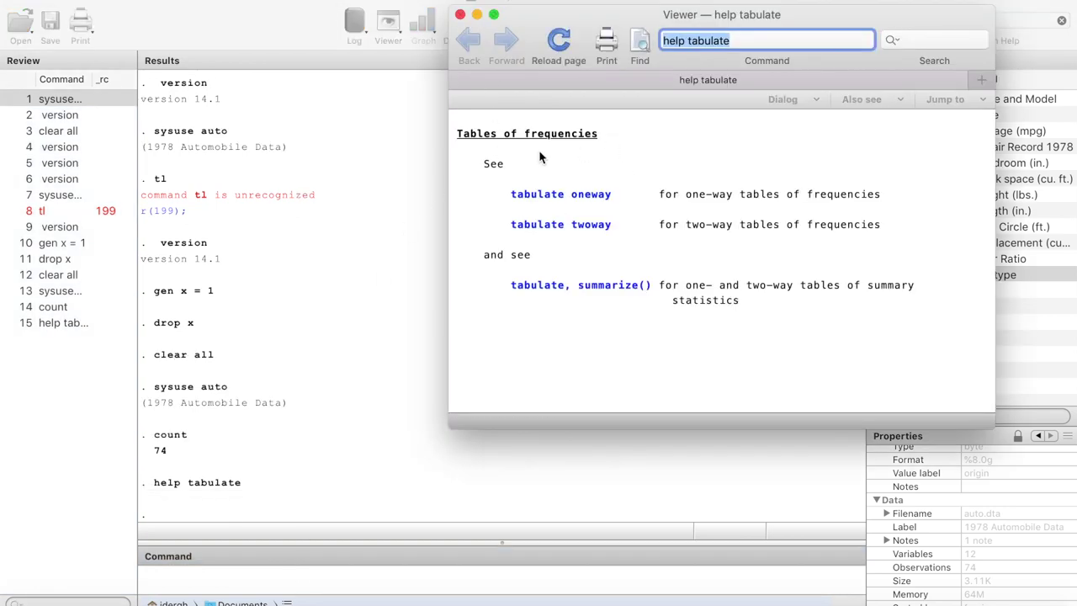
{"action": "left_click", "coordinate": [461, 14]}
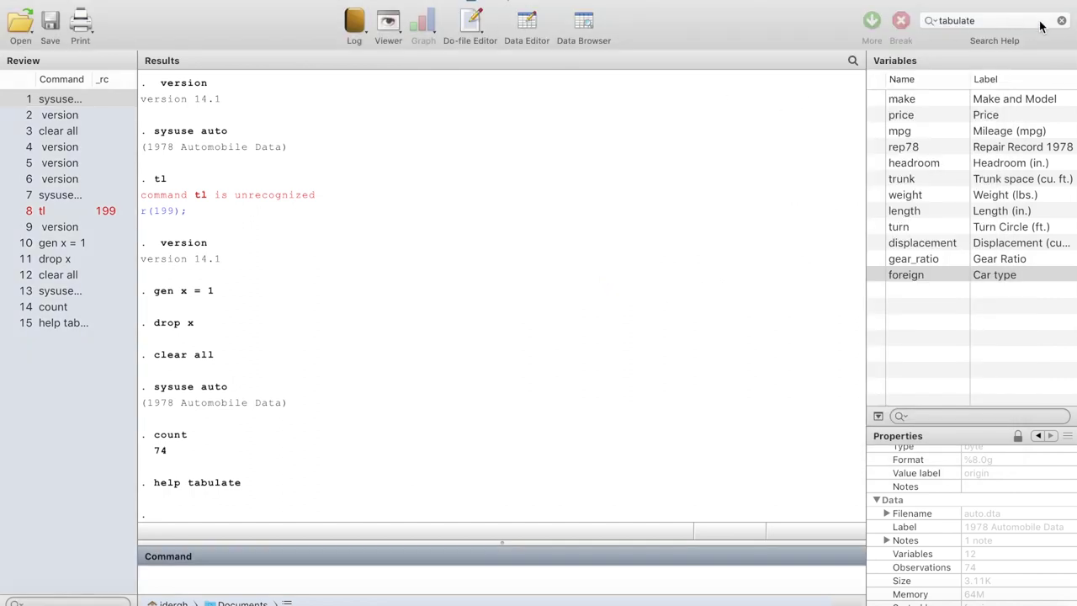
{"action": "left_click", "coordinate": [993, 19]}
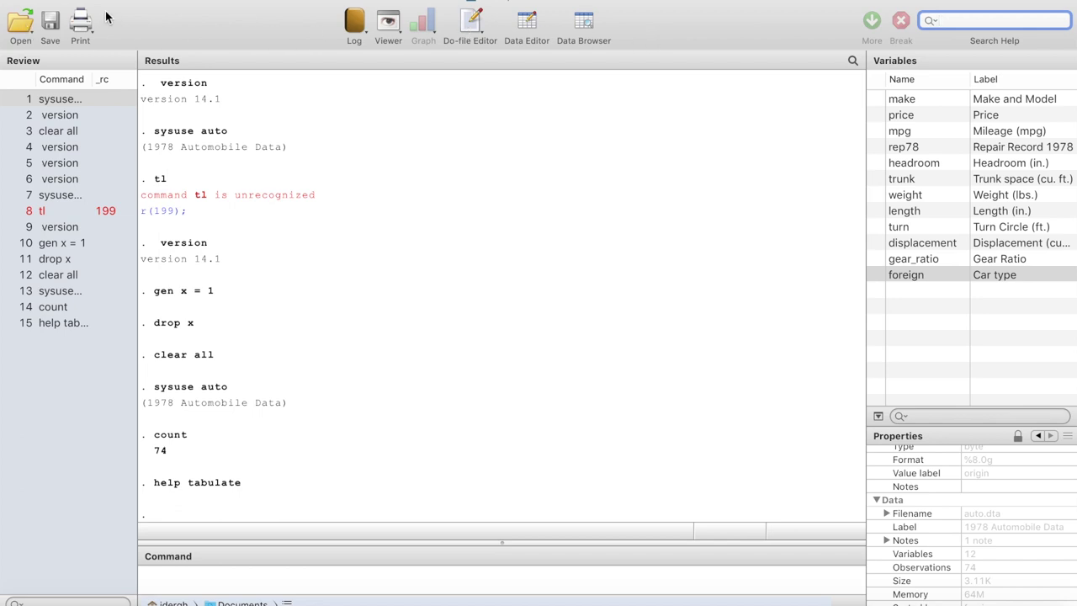
- Examine the file commands, including the recently opened datasets and do-files, the working directory command, and the log options
{"action": "left_click", "coordinate": [151, 0]}
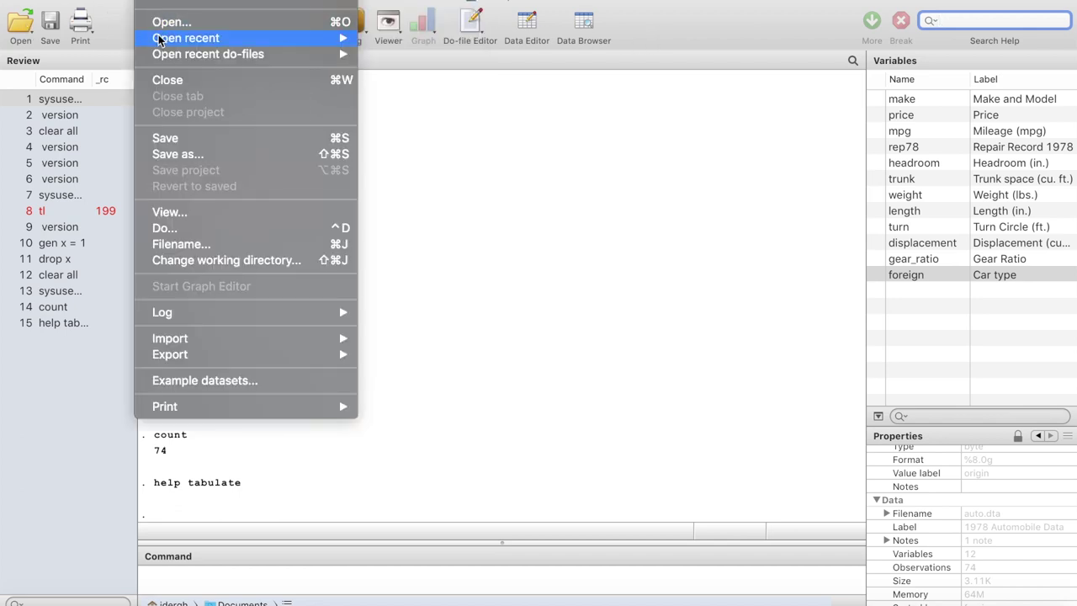
{"action": "mouse_move", "coordinate": [173, 7]}
{"action": "mouse_move", "coordinate": [245, 42]}
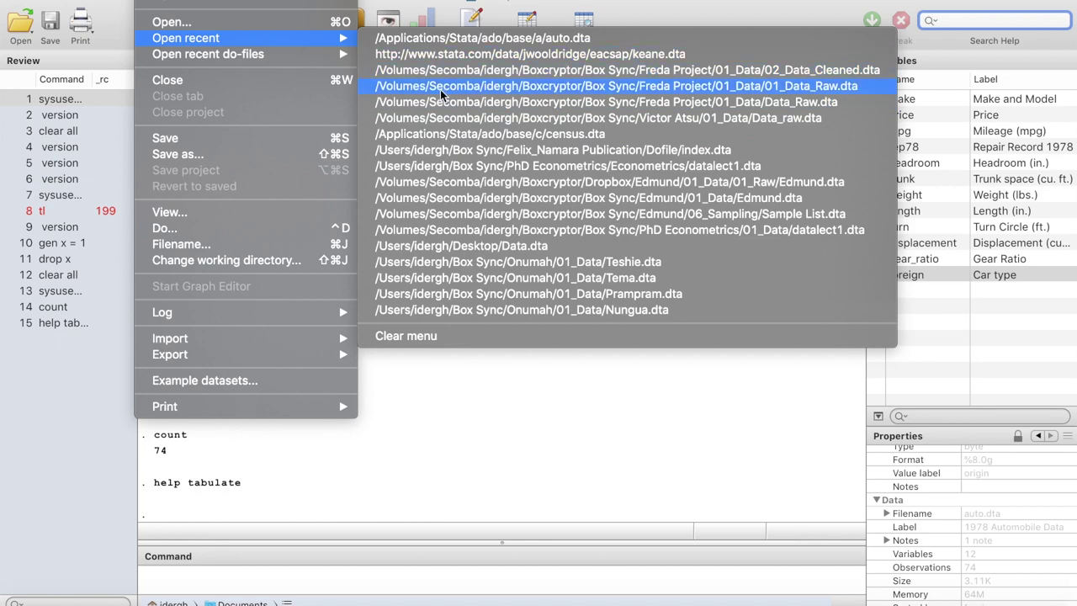
{"action": "mouse_move", "coordinate": [345, 38]}
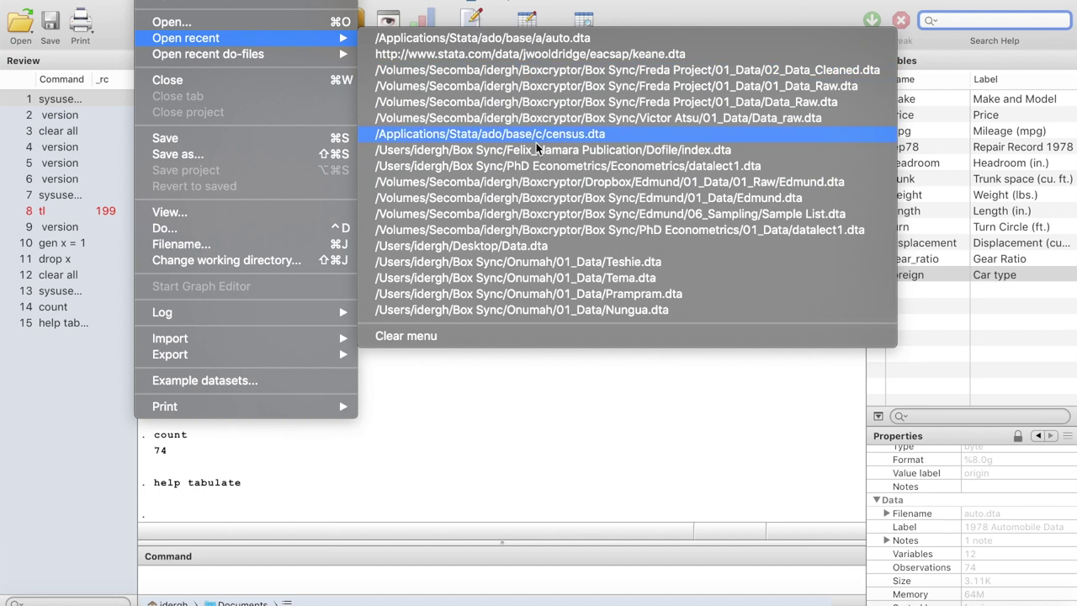
{"action": "mouse_move", "coordinate": [310, 59]}
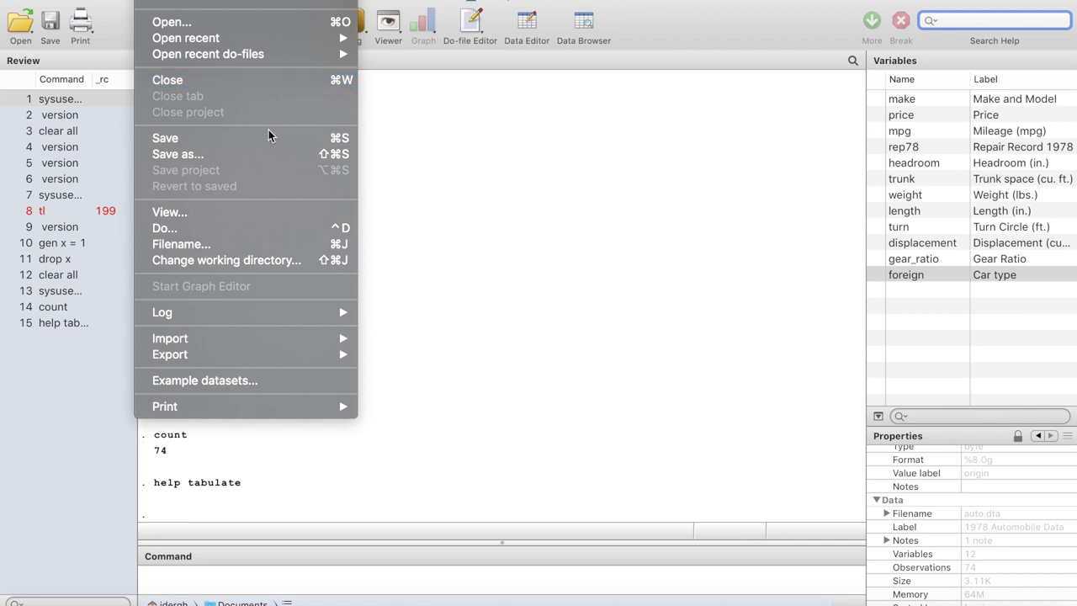
{"action": "mouse_move", "coordinate": [153, 38]}
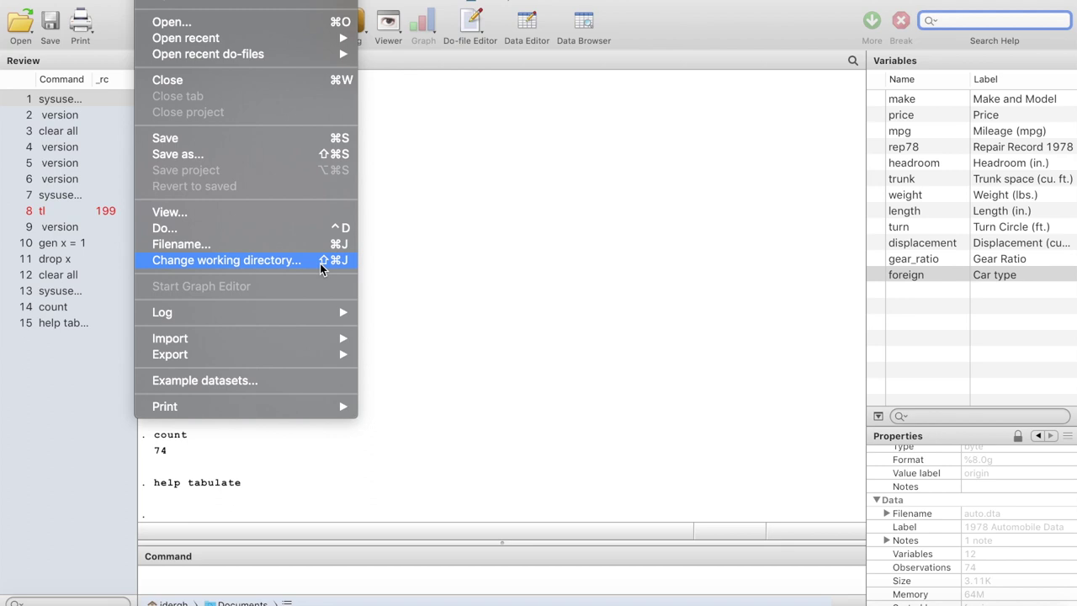
{"action": "mouse_move", "coordinate": [278, 318]}
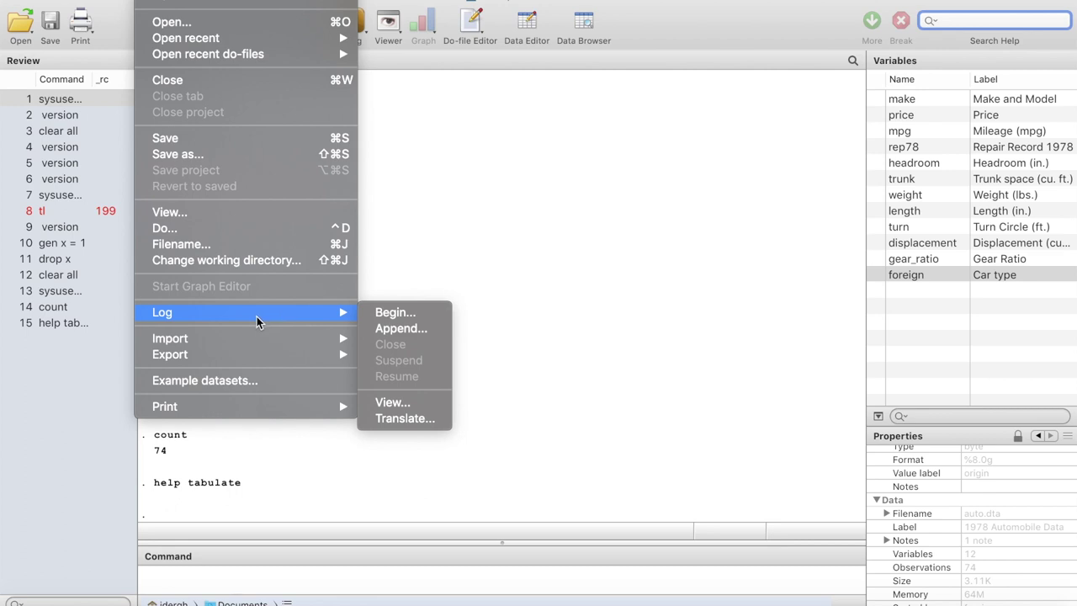
{"action": "left_click", "coordinate": [441, 154]}
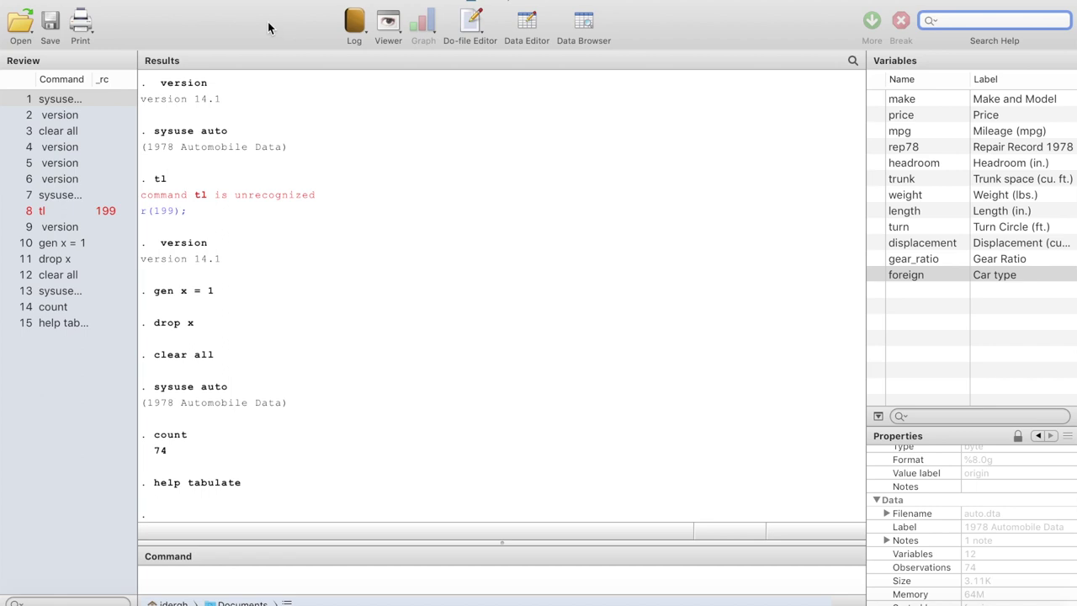
- Examine the file formats offered for importing data and the export options
{"action": "left_click", "coordinate": [147, 0]}
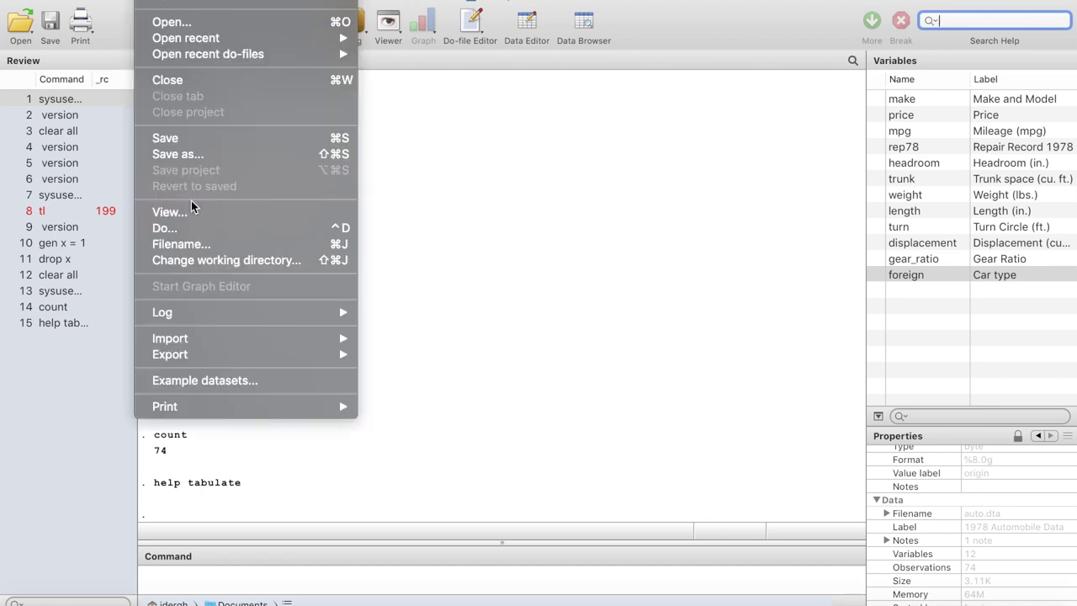
{"action": "mouse_move", "coordinate": [194, 338]}
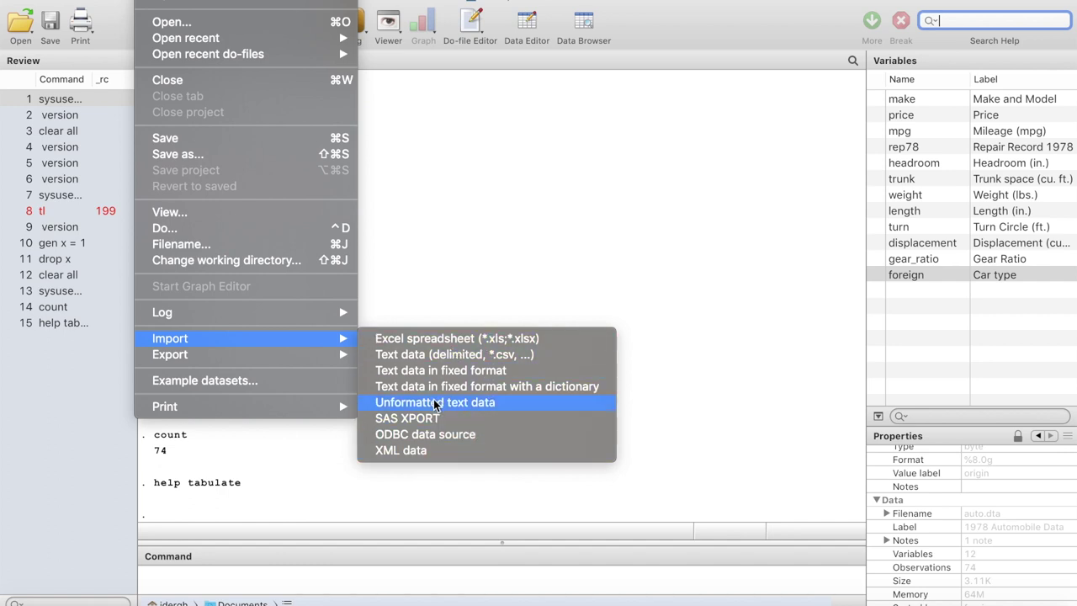
{"action": "mouse_move", "coordinate": [276, 359]}
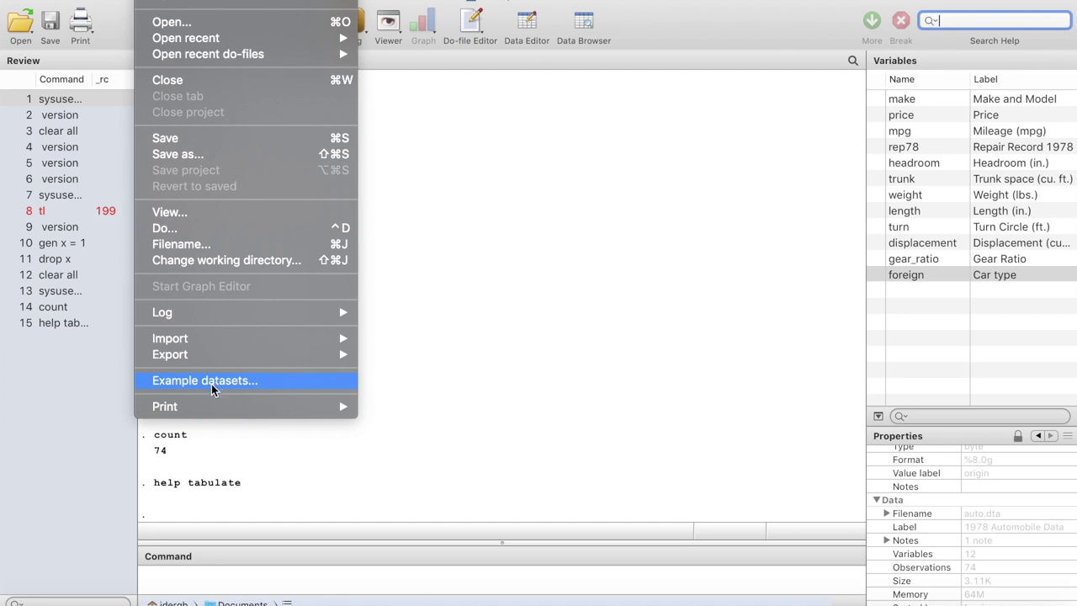
- Open the Example datasets help, look through the Stata 14 manual datasets page, and return to the contents page
{"action": "left_click", "coordinate": [213, 389]}
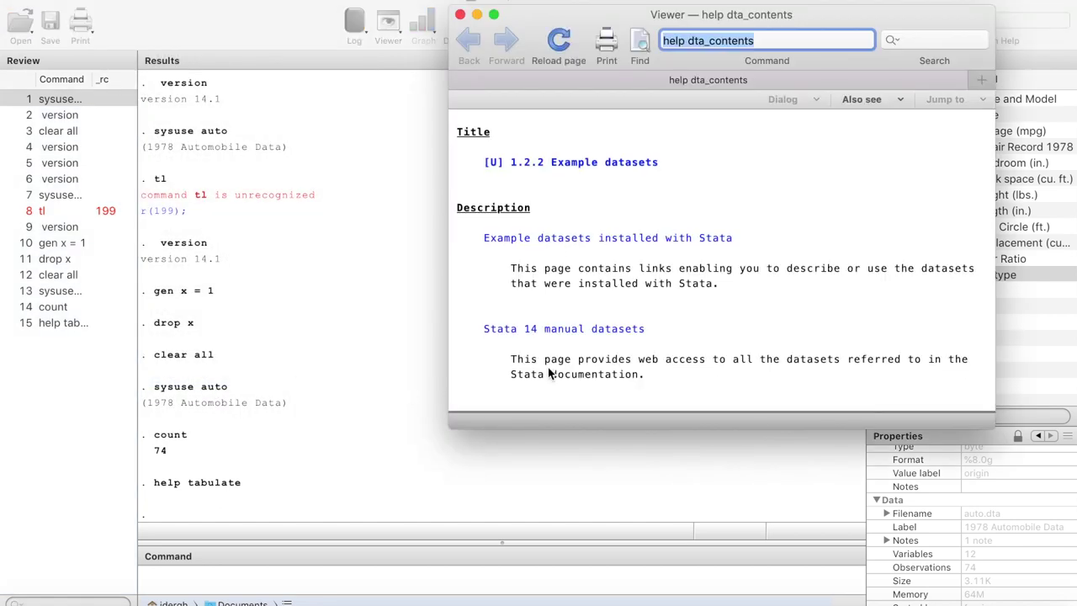
{"action": "left_click", "coordinate": [584, 333]}
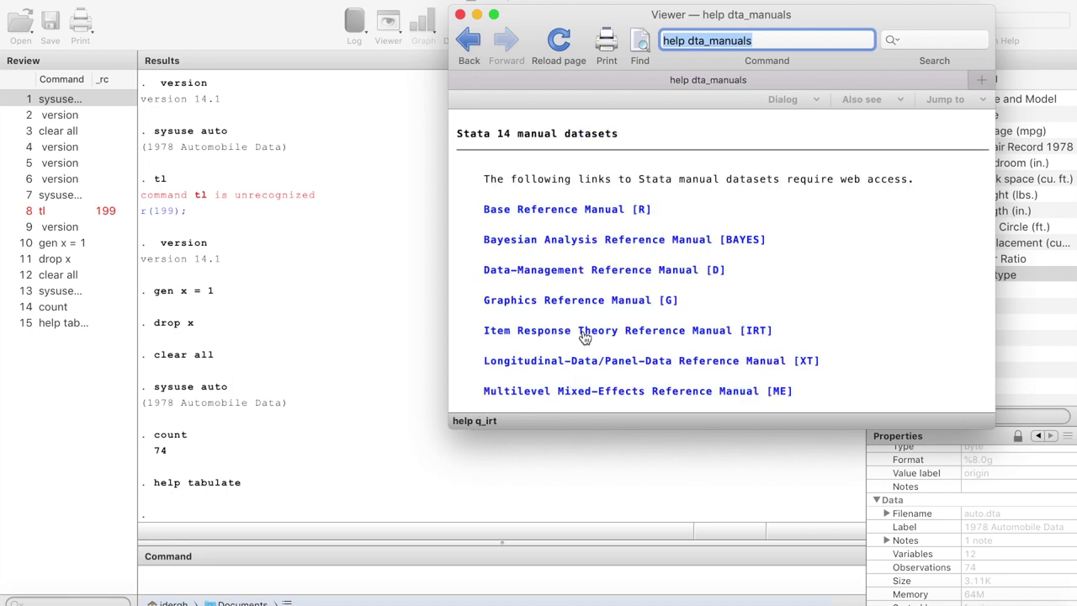
{"action": "scroll", "coordinate": [615, 245], "scroll_direction": "down", "scroll_amount": 10}
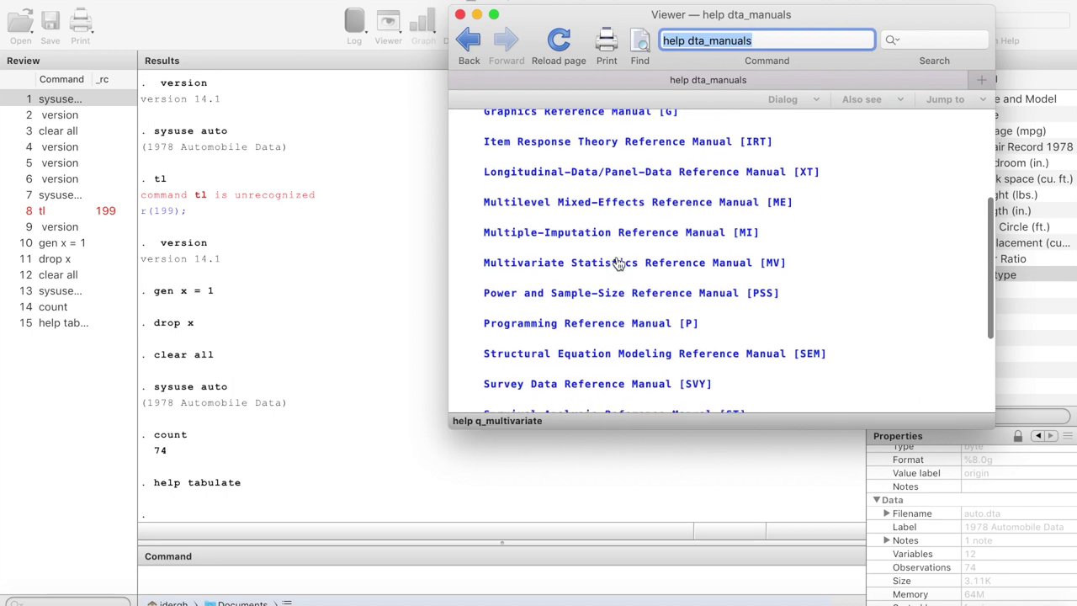
{"action": "scroll", "coordinate": [619, 263], "scroll_direction": "up", "scroll_amount": 10}
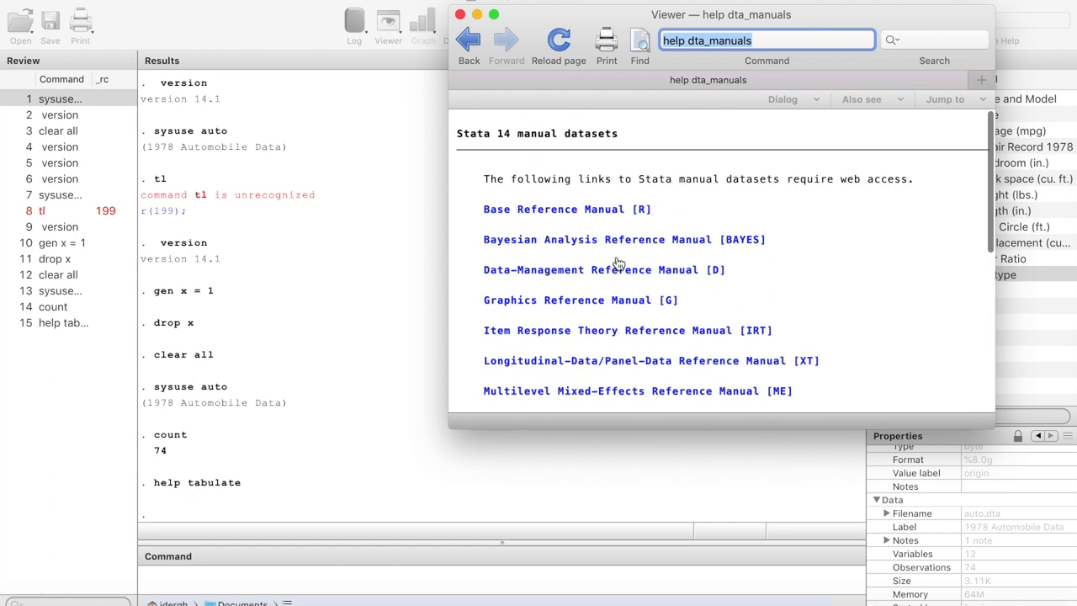
{"action": "left_click", "coordinate": [470, 44]}
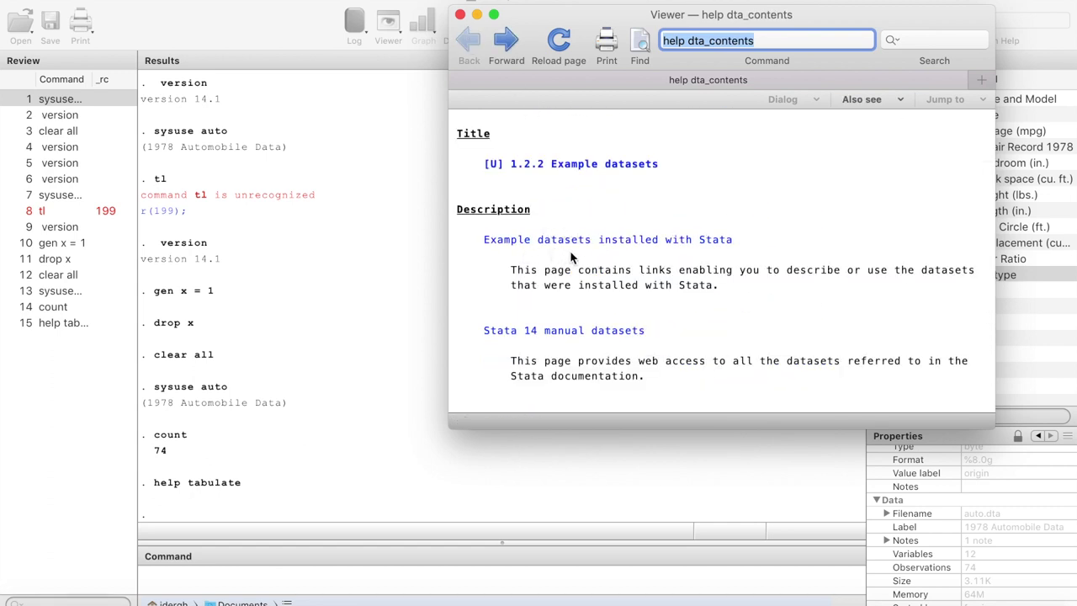
- Look through the list of example datasets installed with Stata, and close the Viewer
{"action": "left_click", "coordinate": [663, 244]}
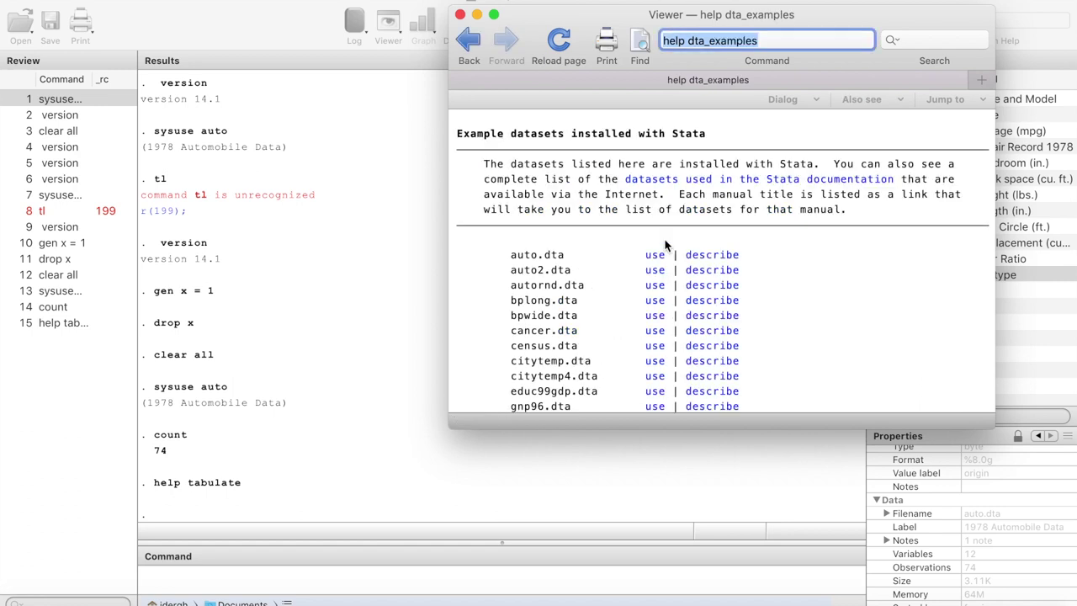
{"action": "scroll", "coordinate": [627, 333], "scroll_direction": "down", "scroll_amount": 3}
{"action": "scroll", "coordinate": [627, 329], "scroll_direction": "up", "scroll_amount": 3}
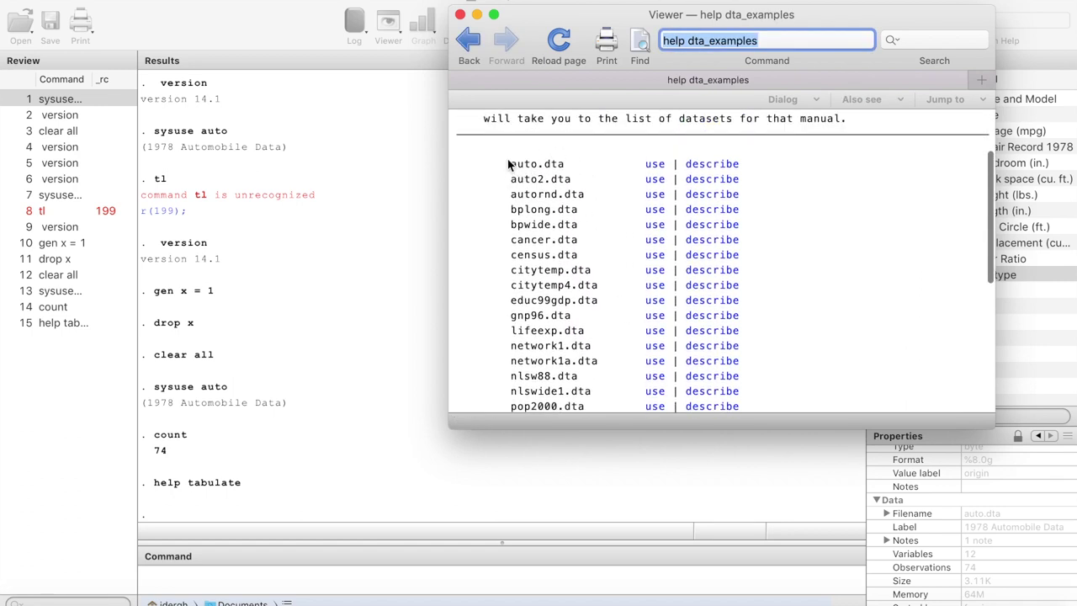
{"action": "left_click", "coordinate": [470, 47]}
{"action": "left_click", "coordinate": [460, 14]}
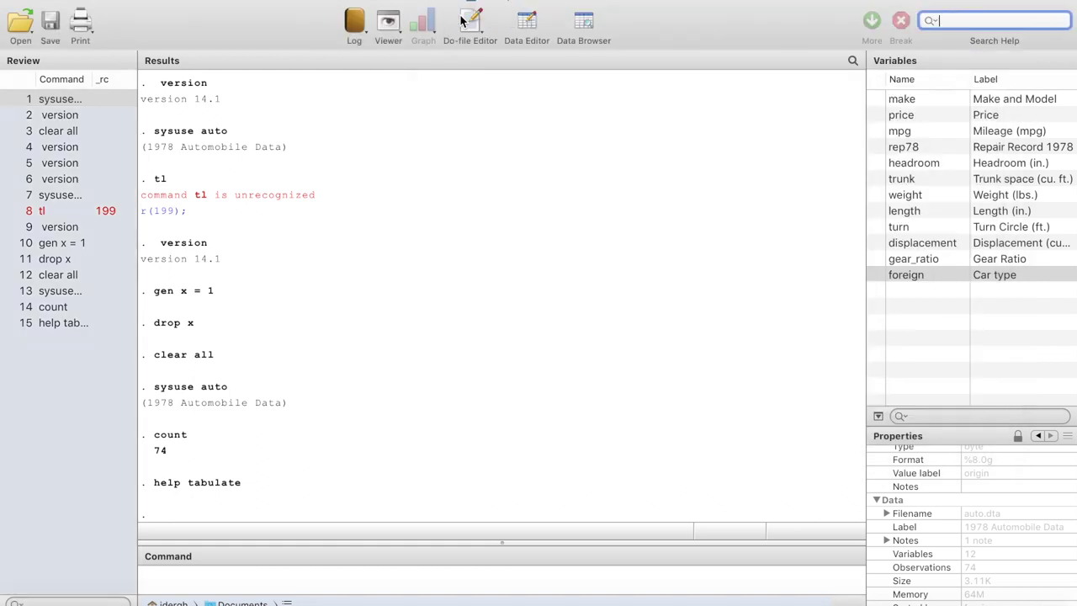
- Examine the print options available for the Results window, and leave without printing
{"action": "left_click", "coordinate": [193, 2]}
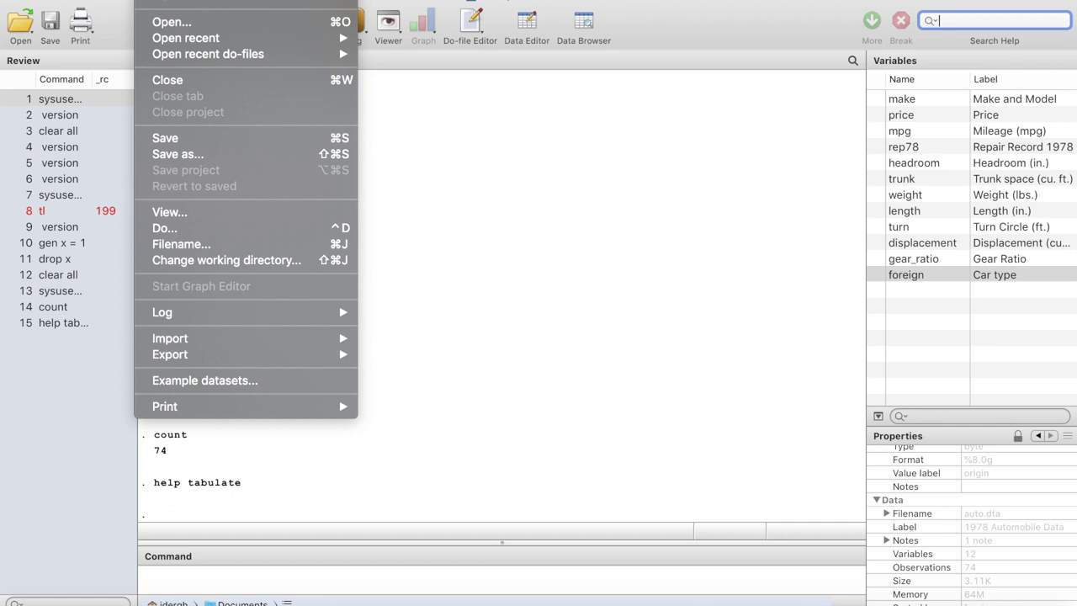
{"action": "mouse_move", "coordinate": [234, 418]}
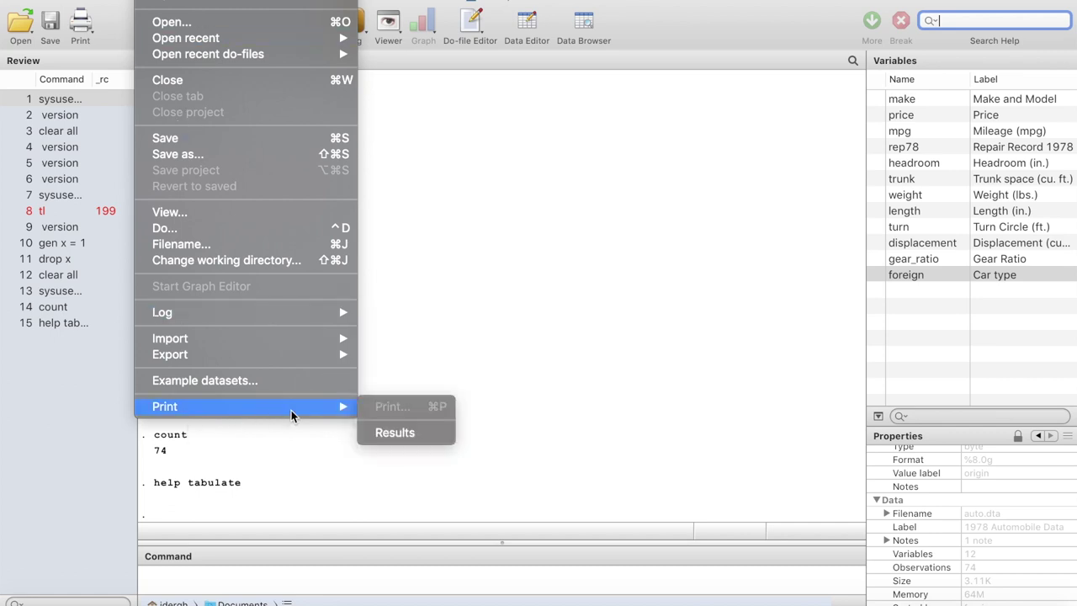
{"action": "left_click", "coordinate": [269, 581]}
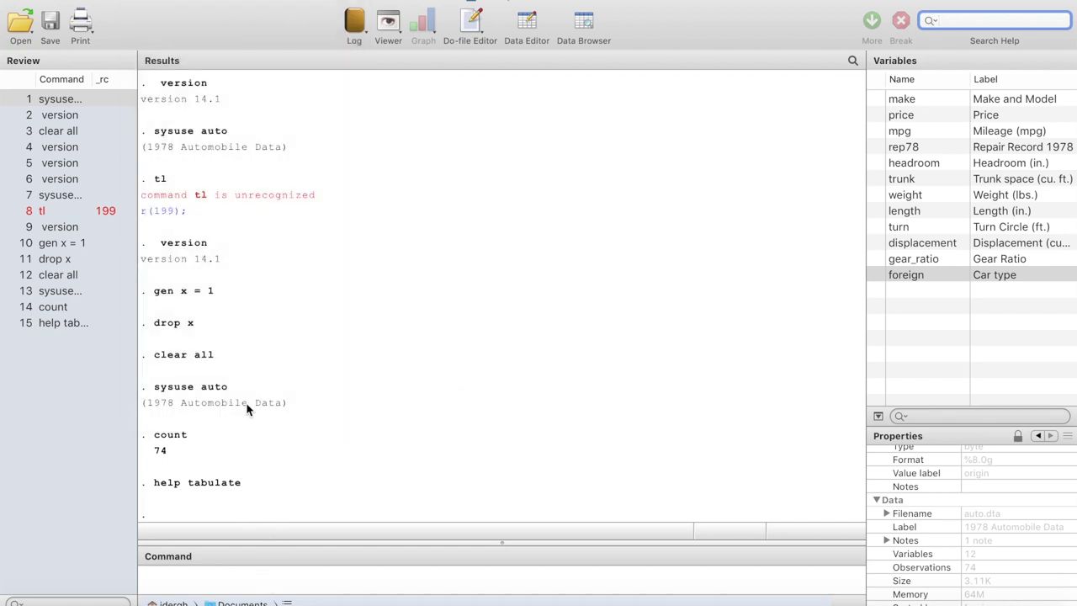
- Run the sysdir command to list Stata's system directories
{"action": "left_click", "coordinate": [237, 585]}
{"action": "type", "text": "s"}
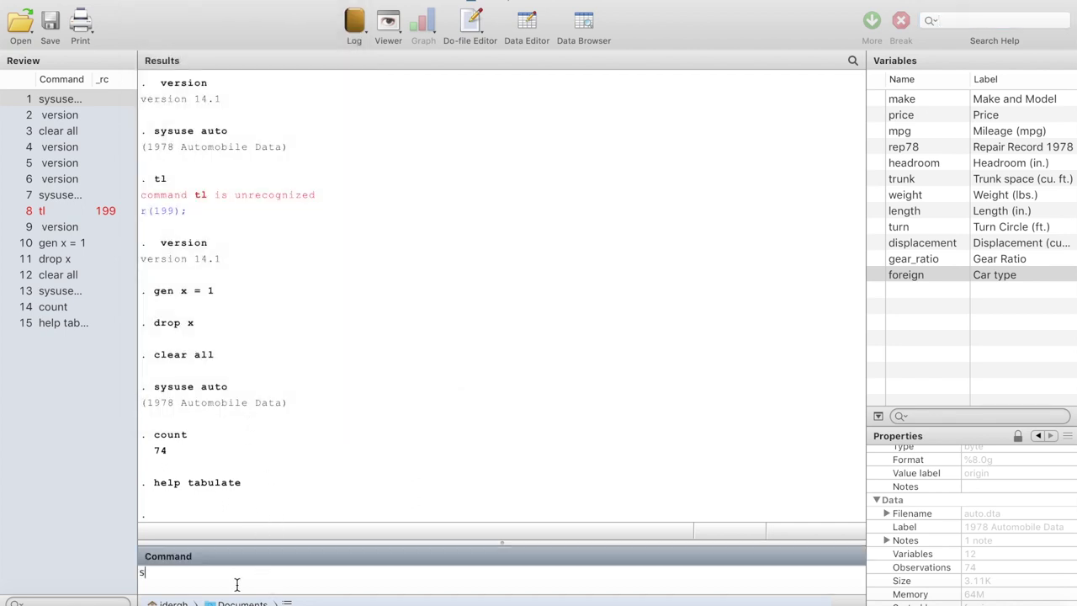
{"action": "type", "text": "ysdir"}
{"action": "key", "text": "Return"}
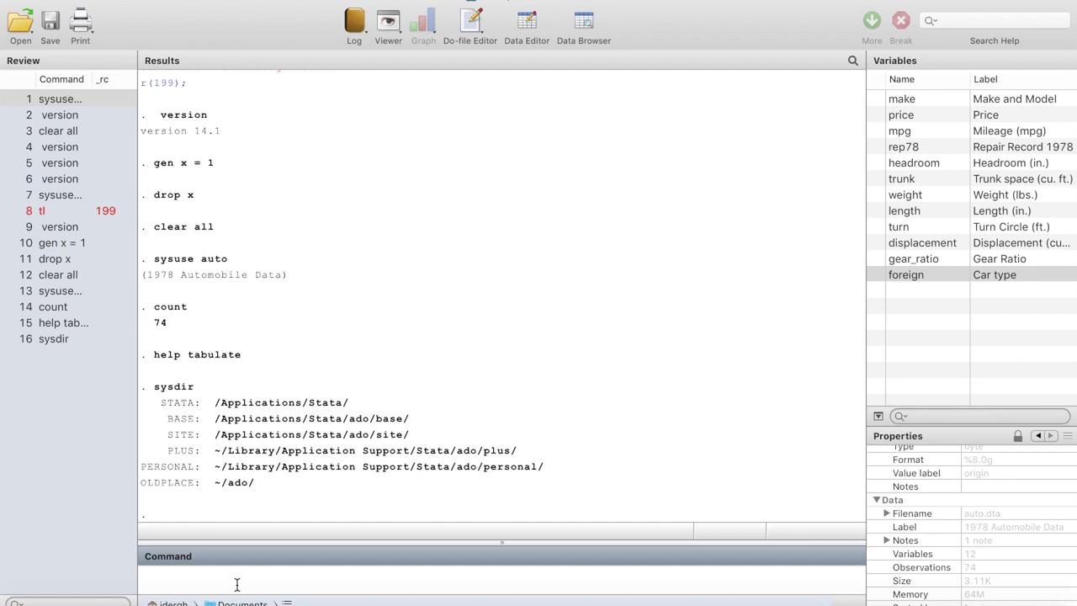
- Run sysuse dir to list the installed example datasets, and highlight the sysdir and sysuse dir commands in the results
{"action": "type", "text": "sysuse dir"}
{"action": "key", "text": "Return"}
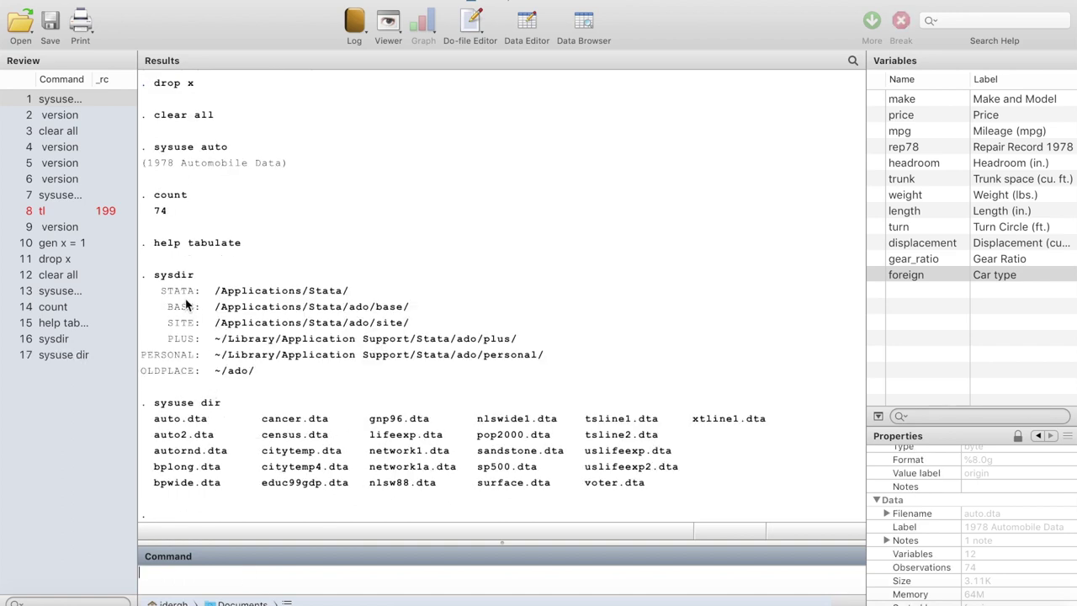
{"action": "left_click_drag", "start_coordinate": [155, 278], "coordinate": [207, 280]}
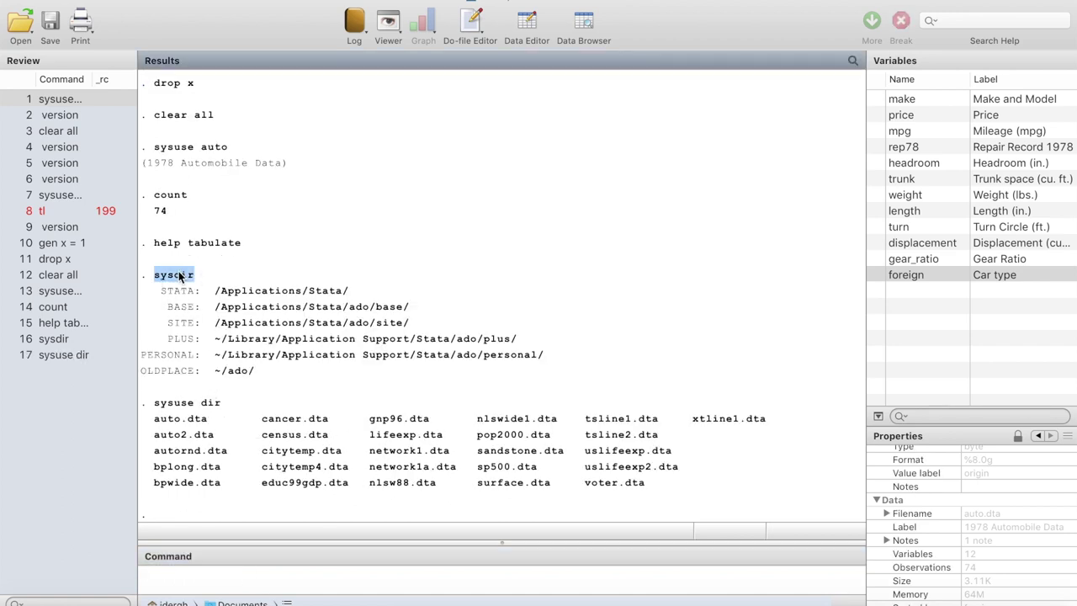
{"action": "left_click_drag", "start_coordinate": [151, 402], "coordinate": [228, 407]}
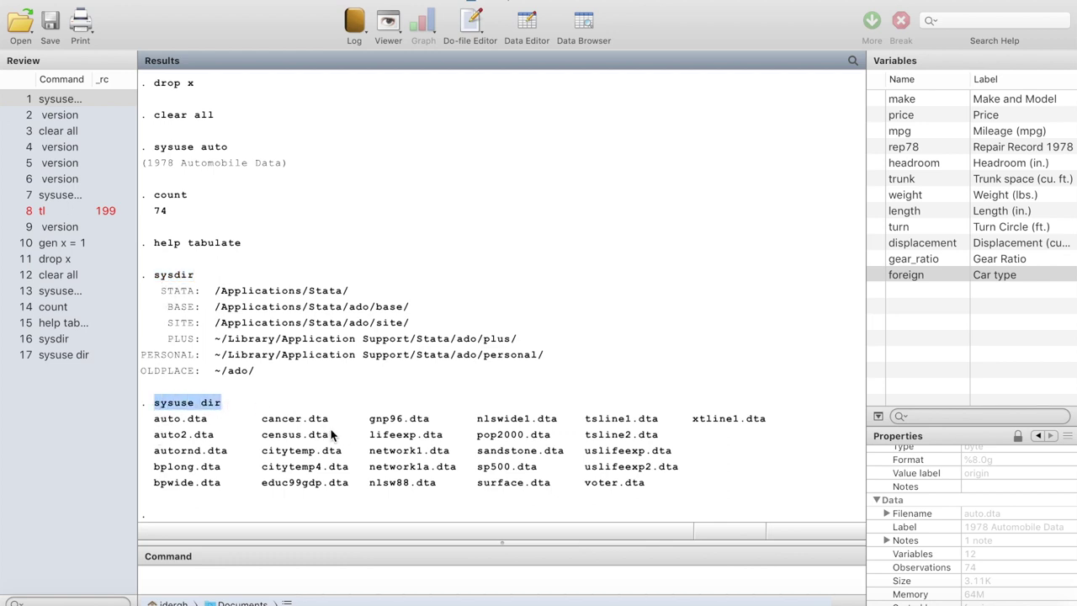
{"action": "left_click", "coordinate": [157, 423]}
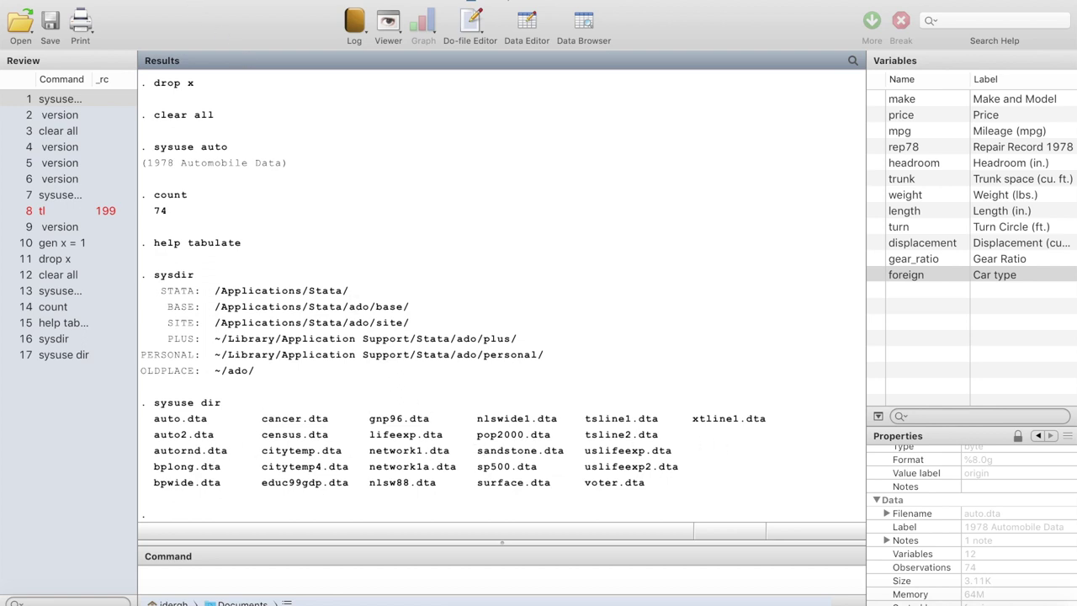
- Examine the commands offered for editing, data management, graphics and statistics, and the categories reserved for user-added commands
{"action": "left_click", "coordinate": [195, 0]}
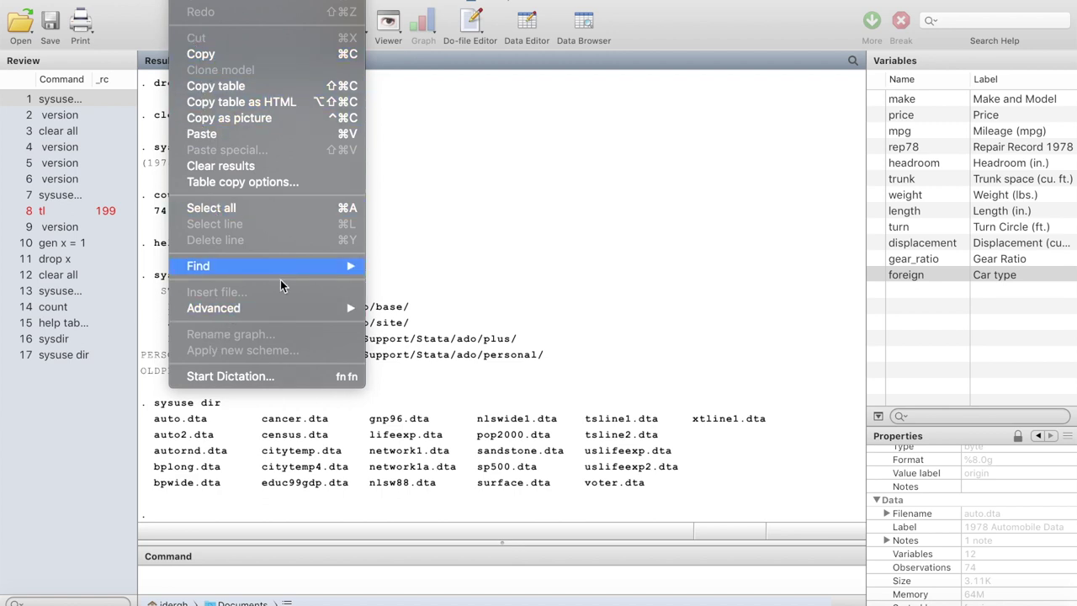
{"action": "mouse_move", "coordinate": [261, 310]}
{"action": "mouse_move", "coordinate": [253, 2]}
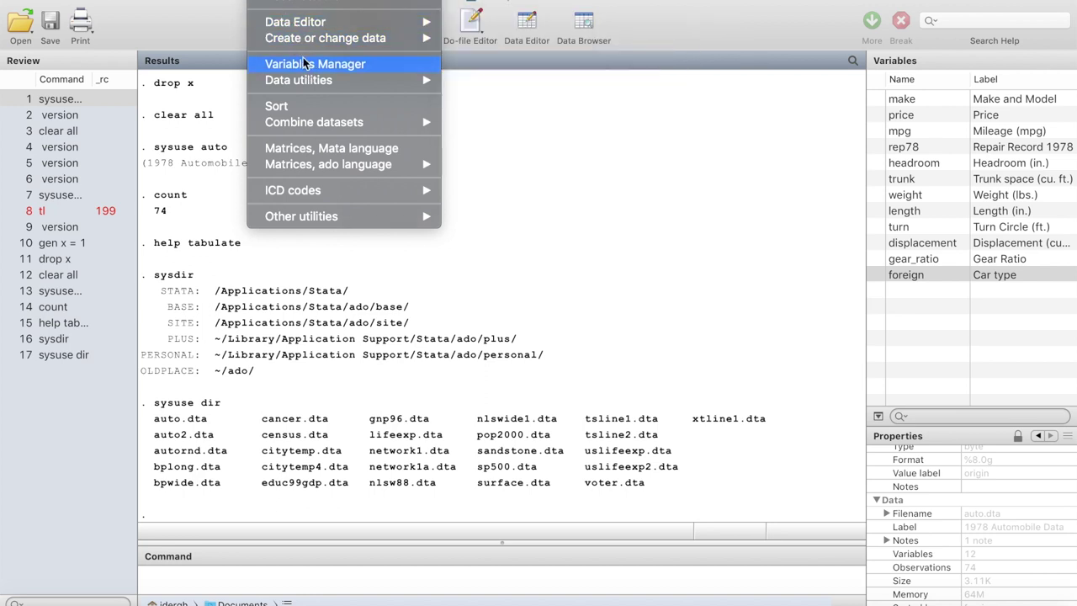
{"action": "mouse_move", "coordinate": [324, 2]}
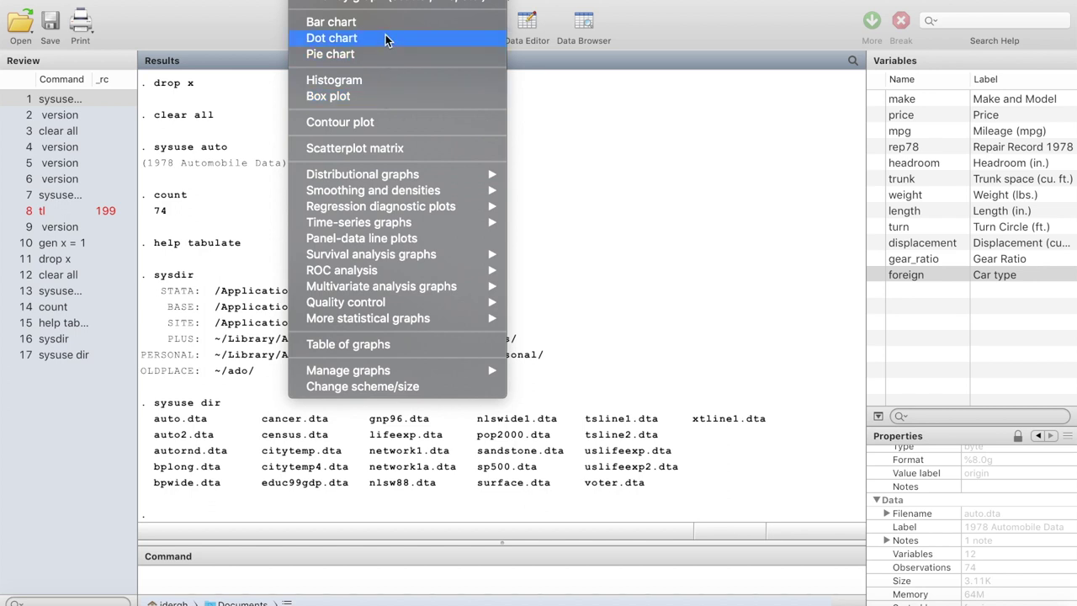
{"action": "mouse_move", "coordinate": [387, 2]}
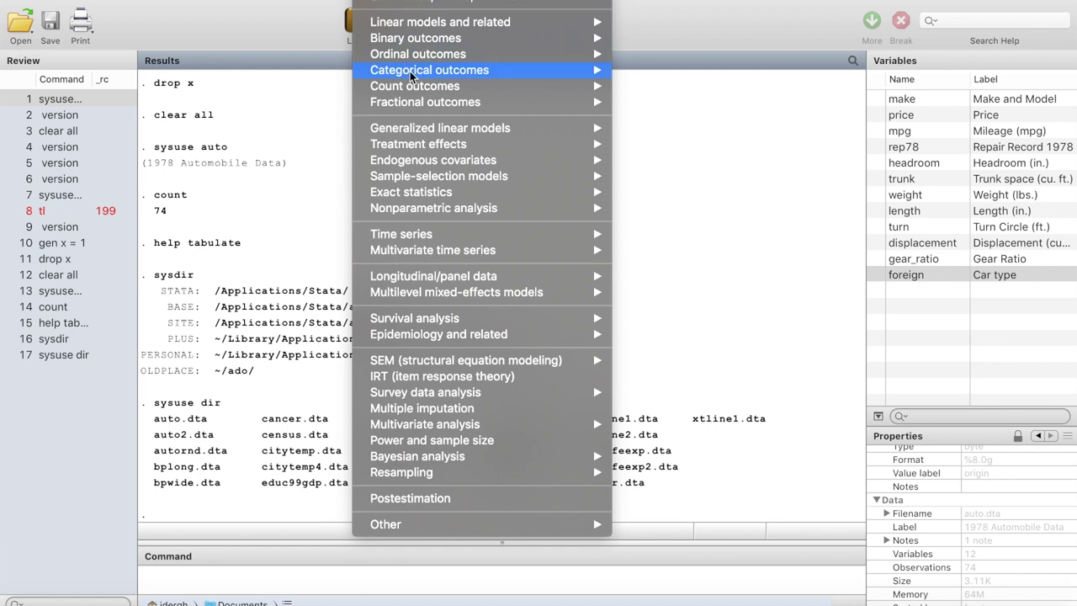
{"action": "mouse_move", "coordinate": [413, 93]}
{"action": "mouse_move", "coordinate": [448, 85]}
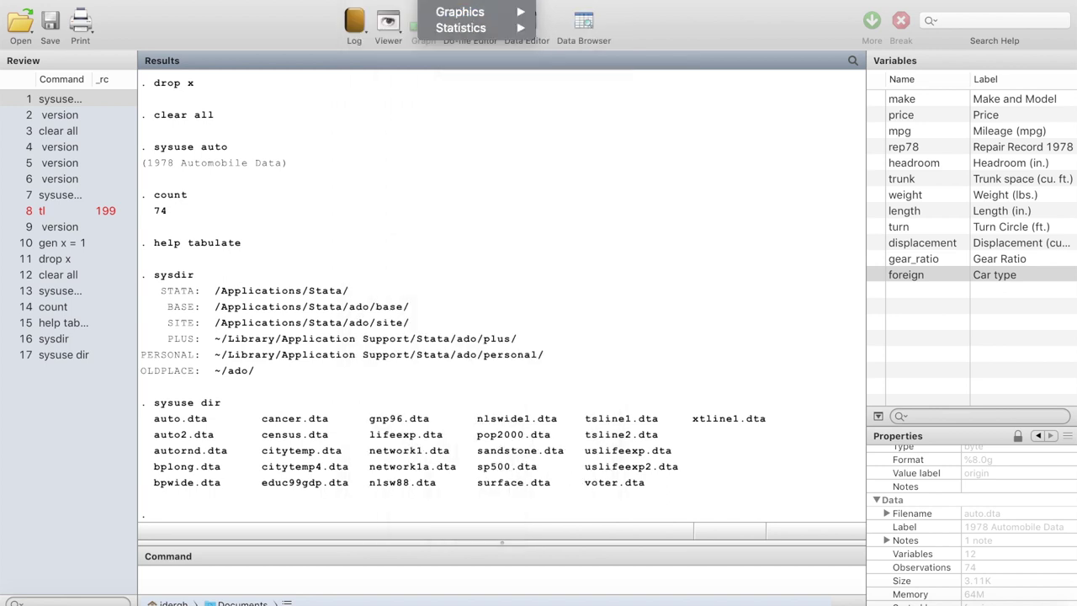
{"action": "mouse_move", "coordinate": [446, 2]}
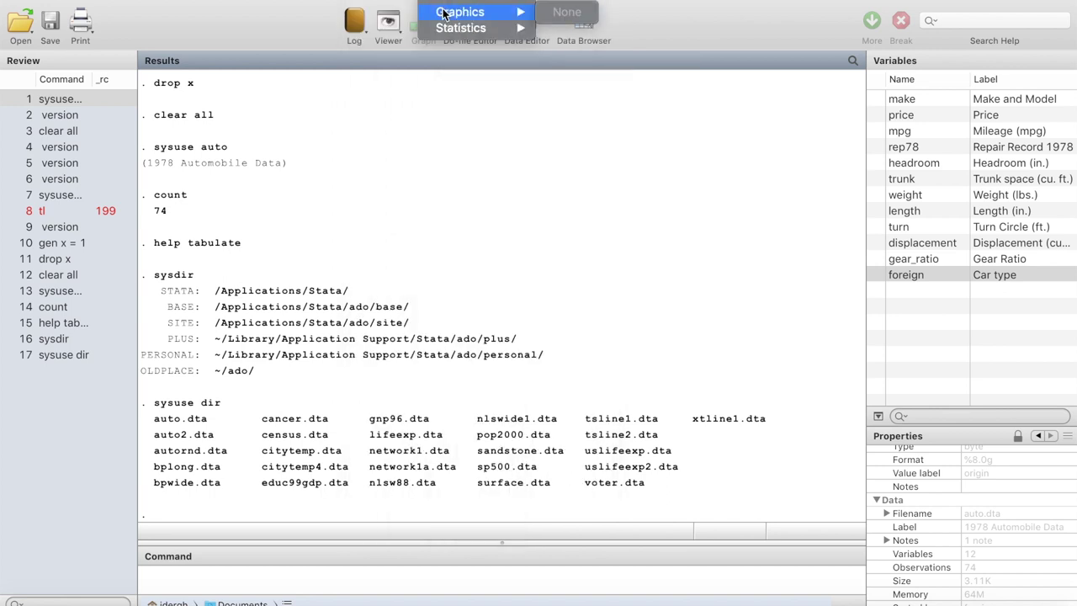
- Examine the commands for switching between windows and the available help resources, and leave without choosing any
{"action": "mouse_move", "coordinate": [496, 0]}
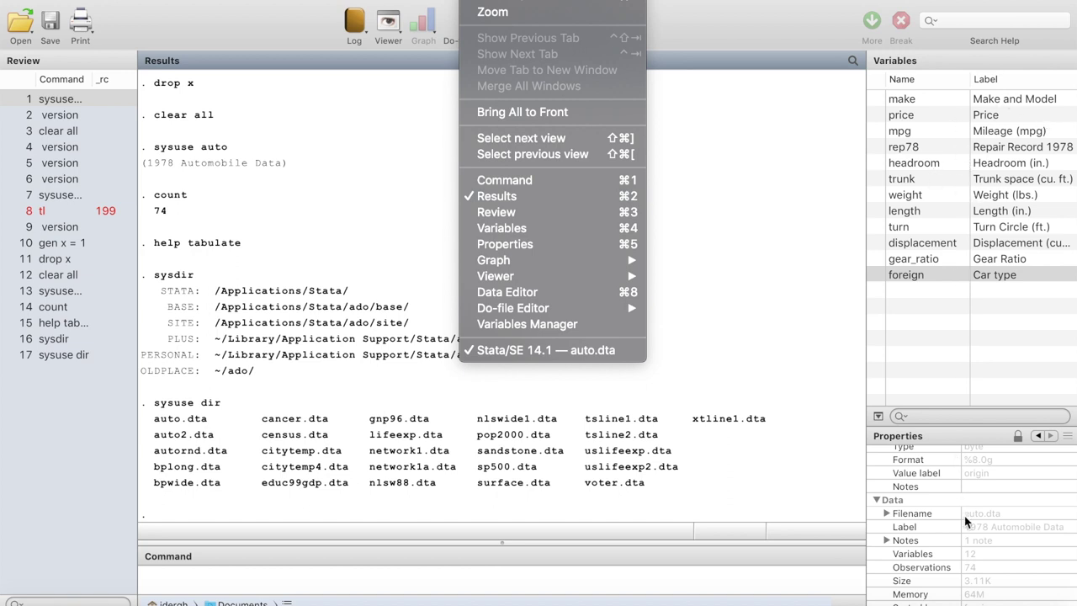
{"action": "left_click", "coordinate": [476, 1]}
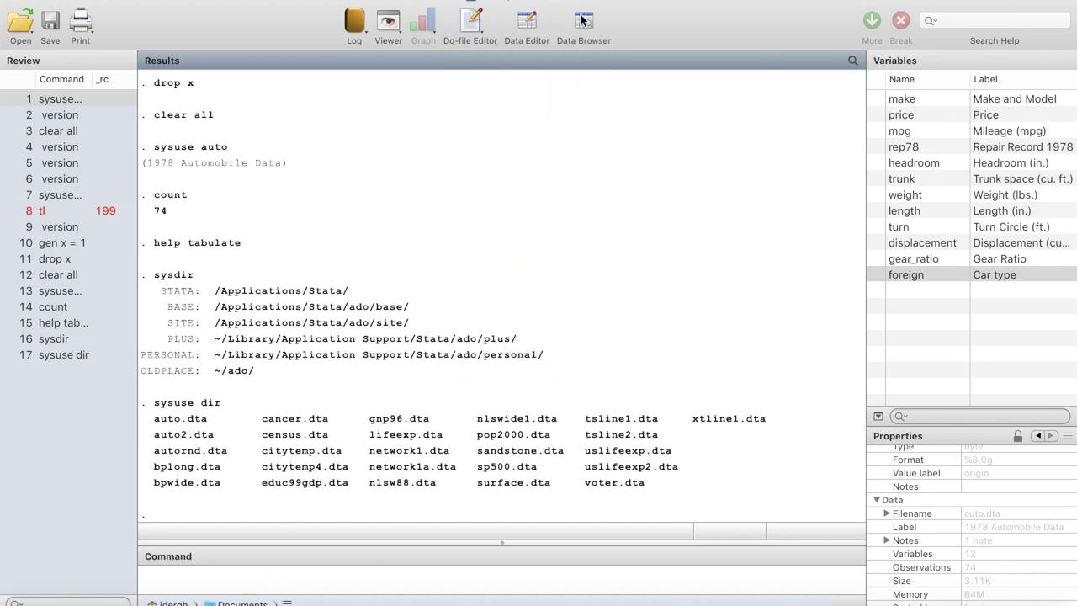
{"action": "left_click", "coordinate": [475, 2]}
{"action": "mouse_move", "coordinate": [535, 2]}
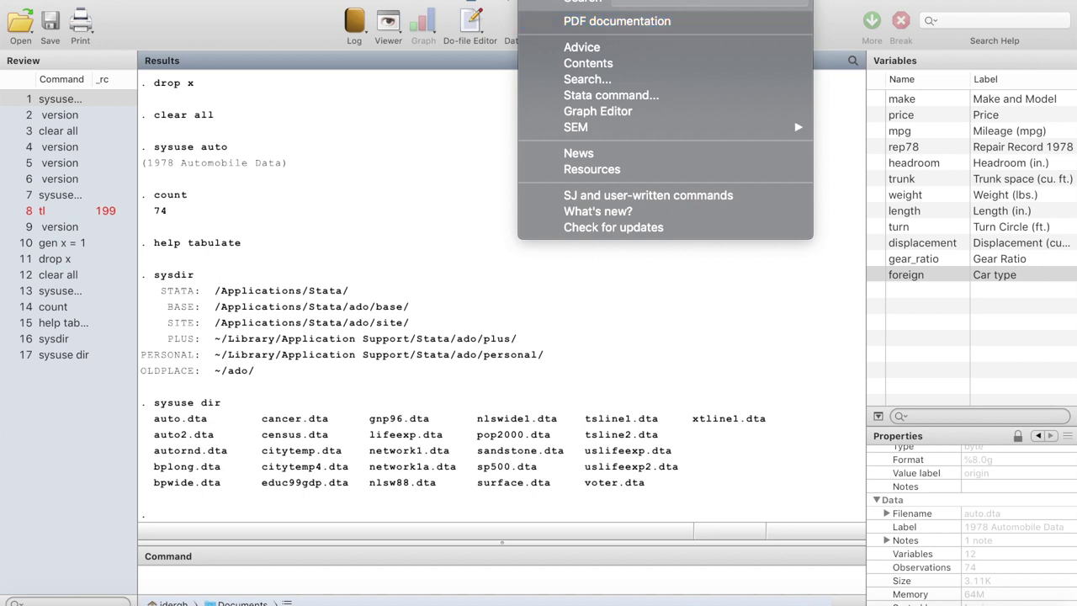
{"action": "left_click", "coordinate": [726, 307]}
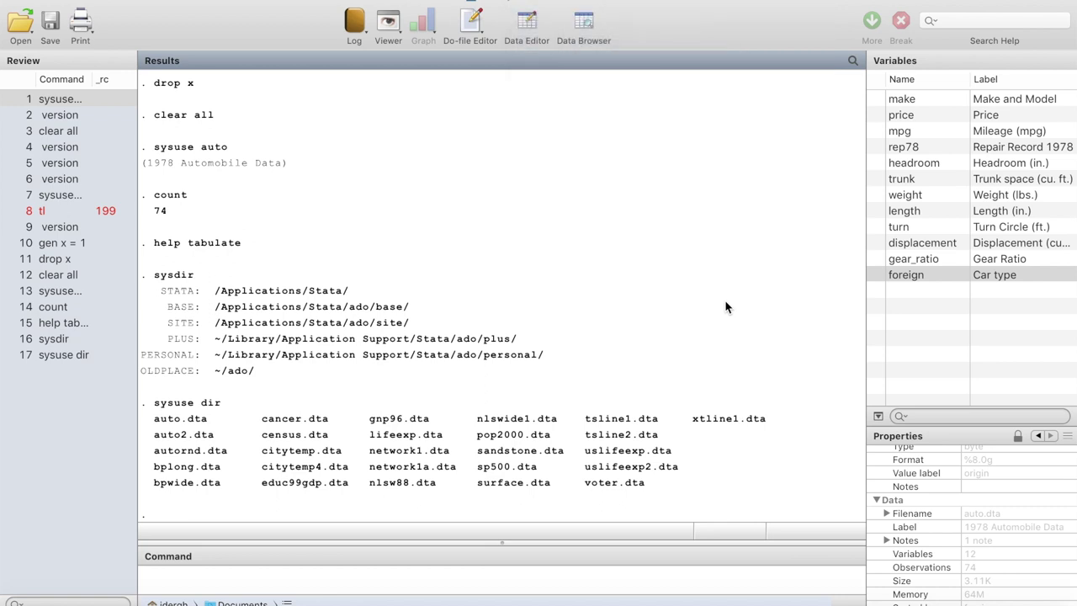